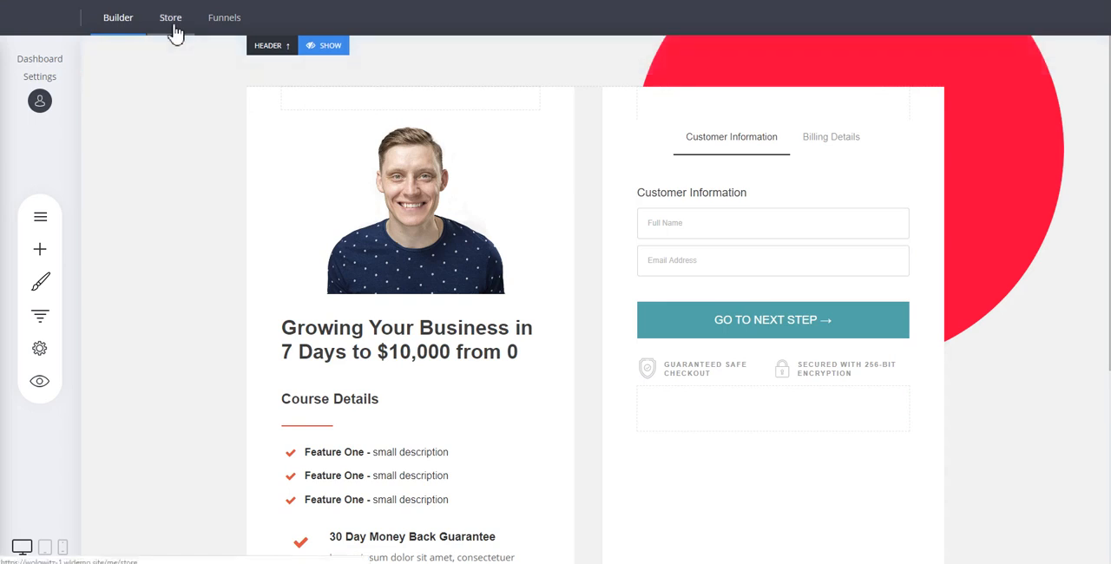
Review the store's product list and open the store's shipping settings.
click(171, 19)
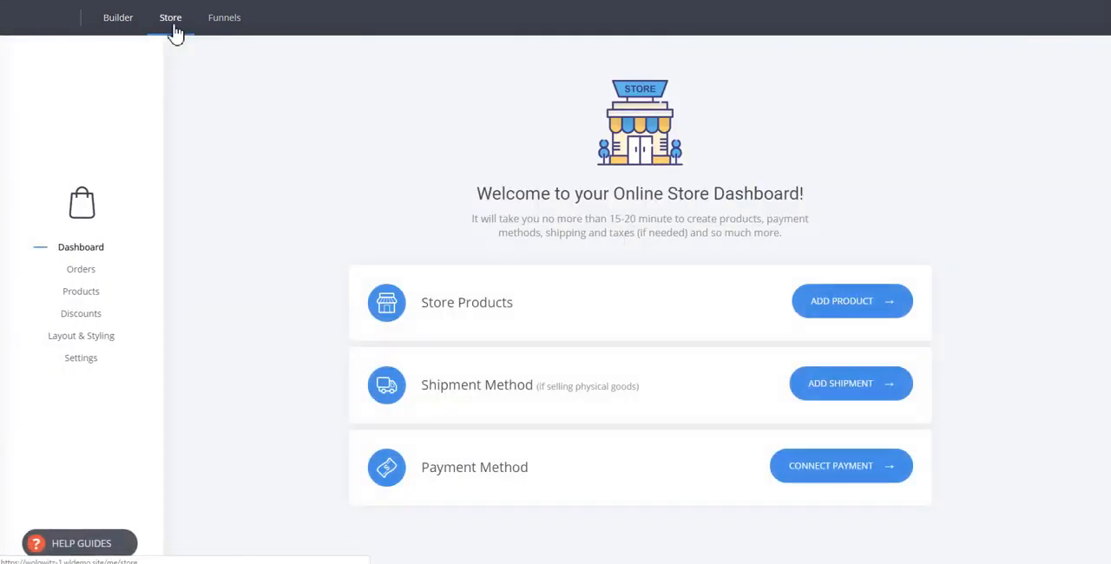
click(80, 291)
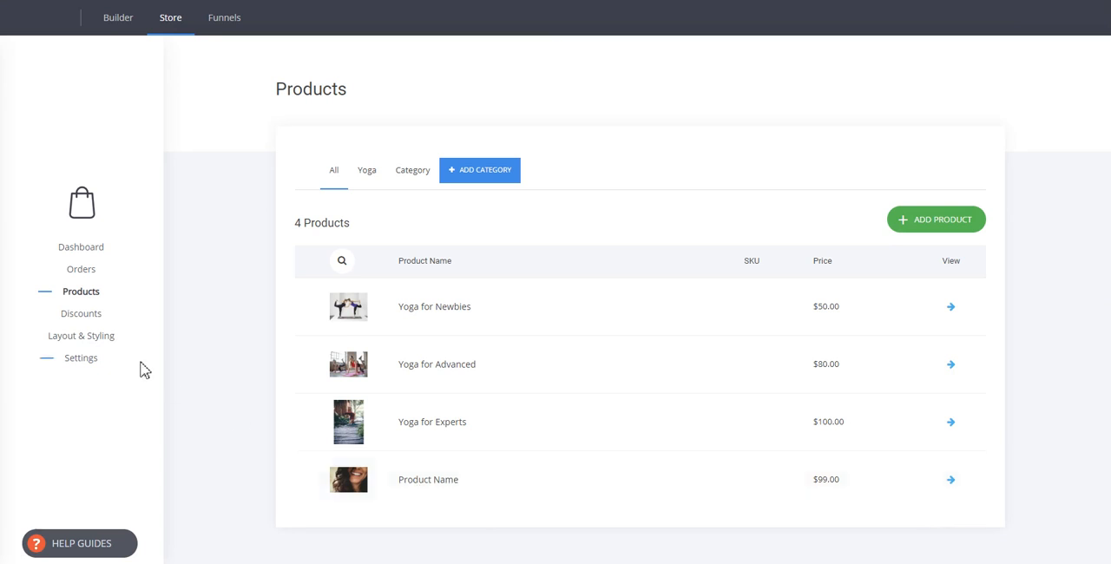
click(93, 363)
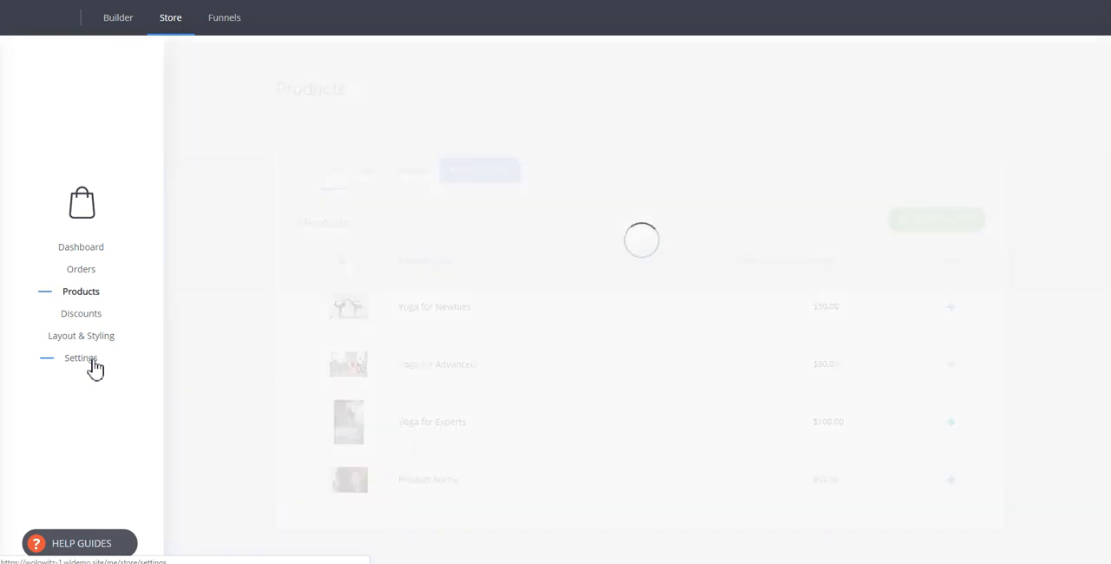
click(377, 167)
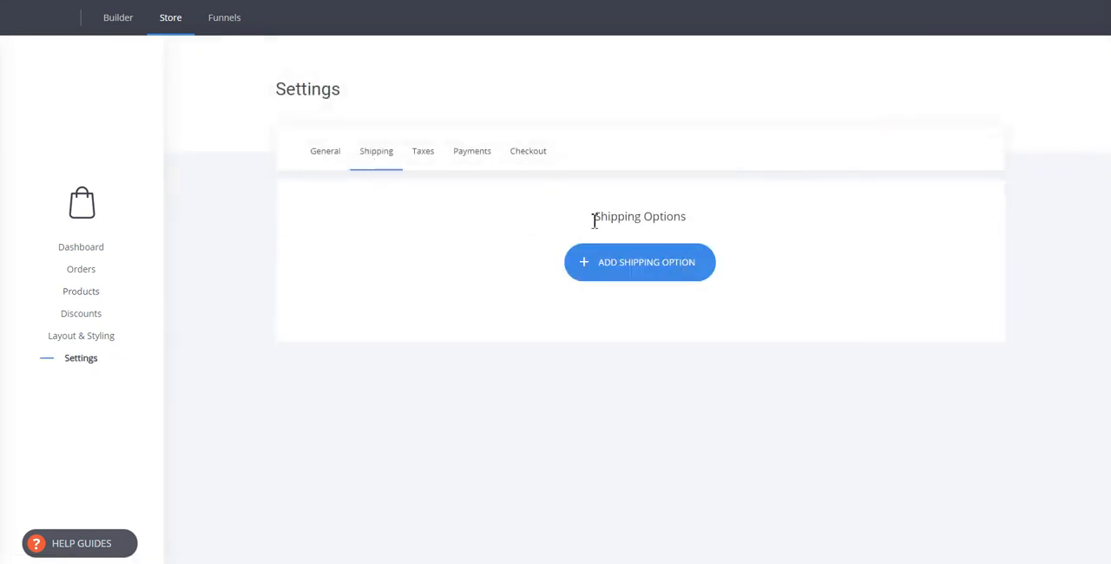
Add a global shipping option named Shipping Rule, based on Price Range, with a shipping cost of $10.
click(688, 275)
click(501, 214)
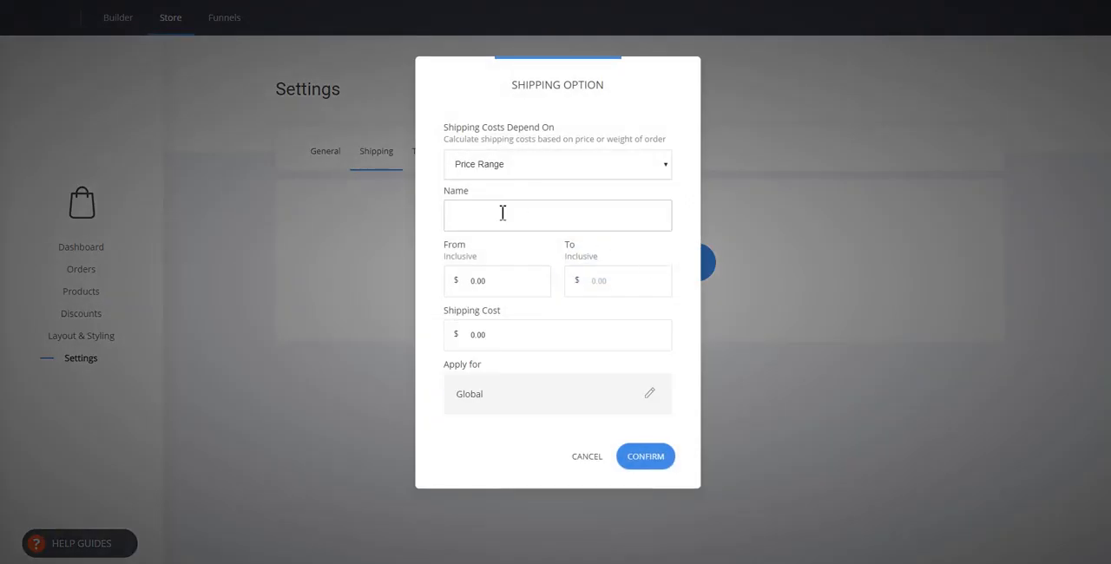
text(Shipping Rule)
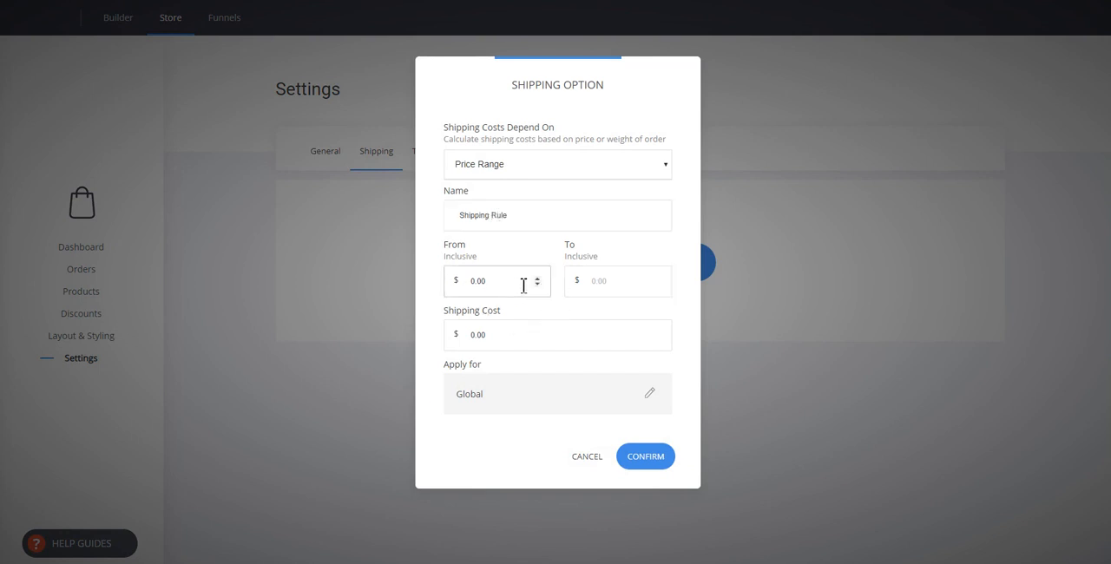
click(554, 166)
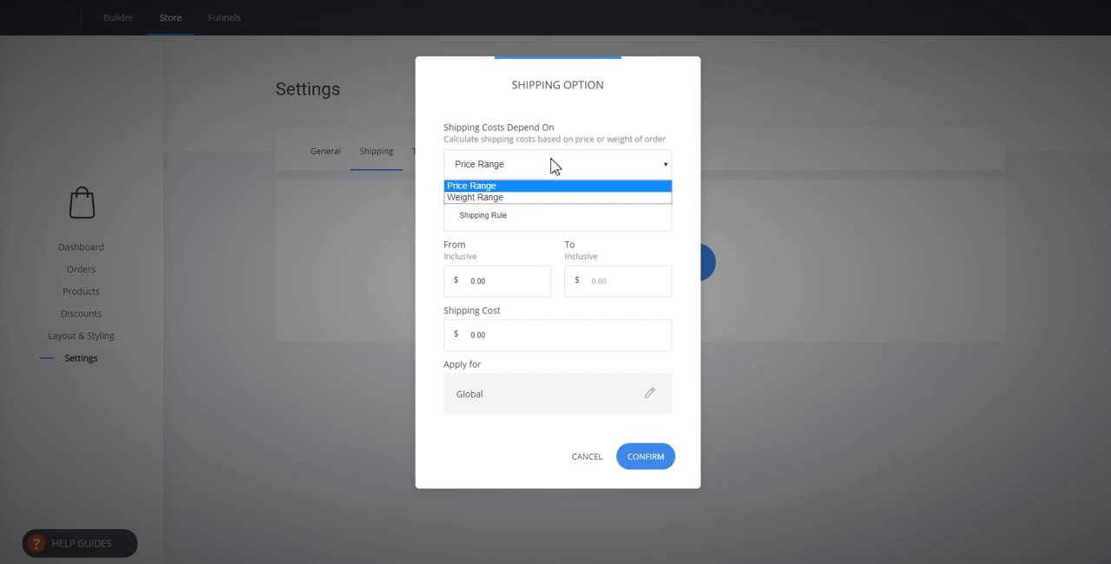
click(530, 180)
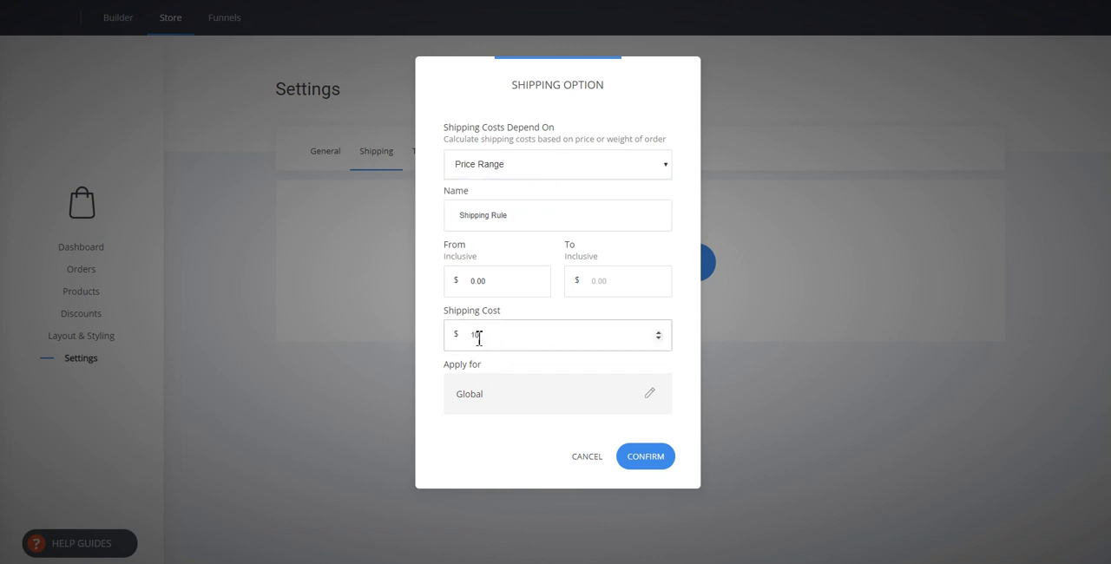
click(450, 368)
click(653, 463)
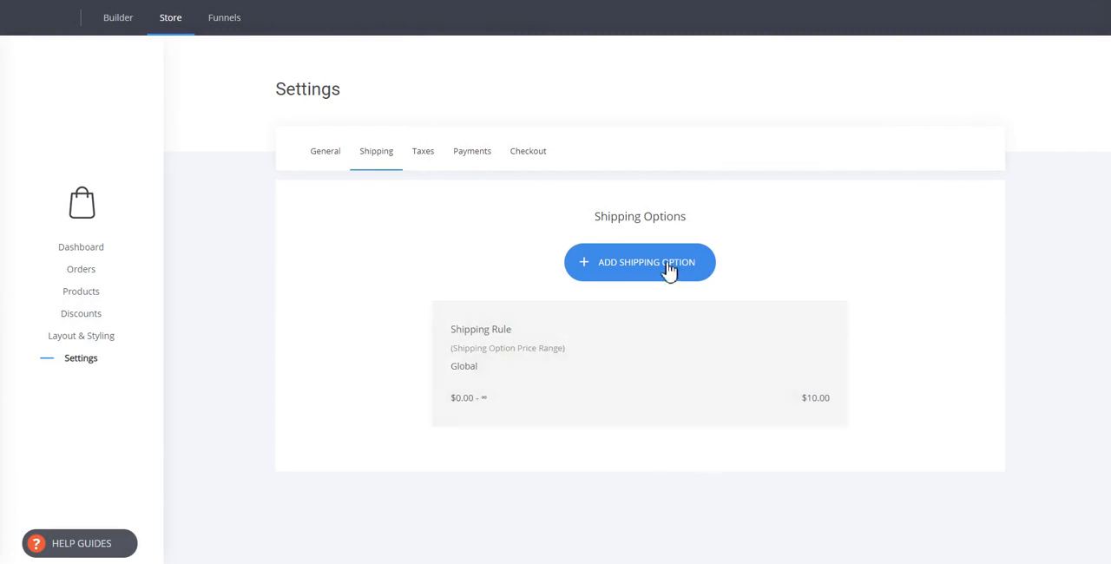
Examine the store's tax settings and the country choices for a new tax without adding one.
click(429, 170)
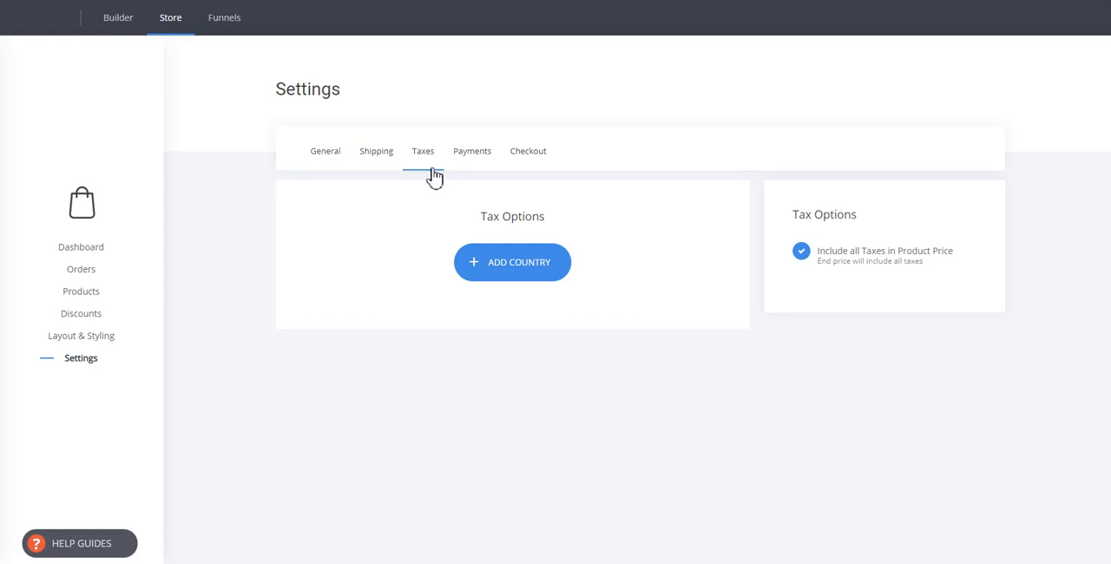
click(526, 266)
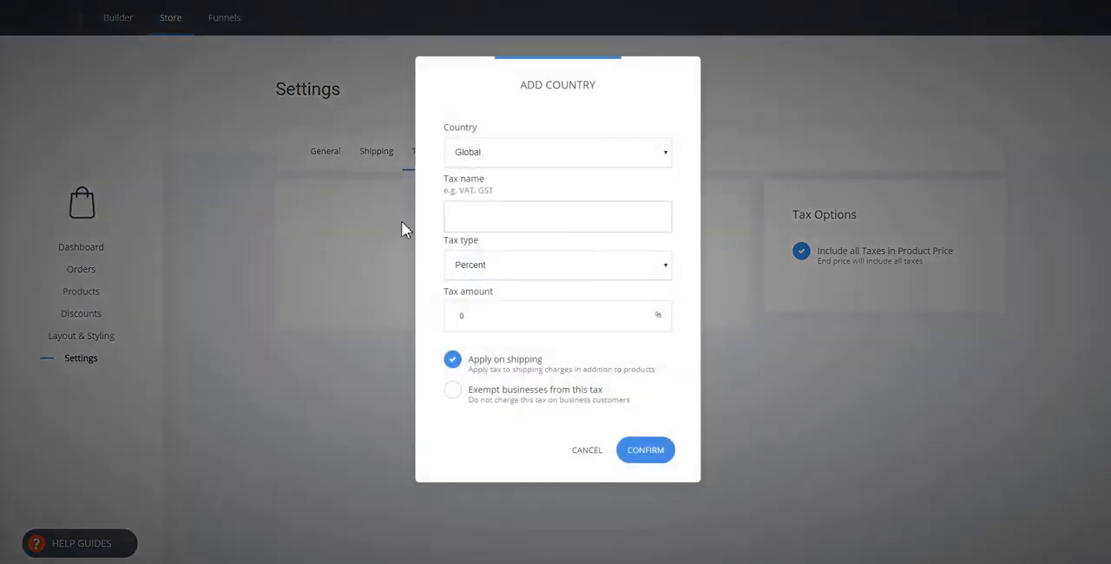
click(534, 152)
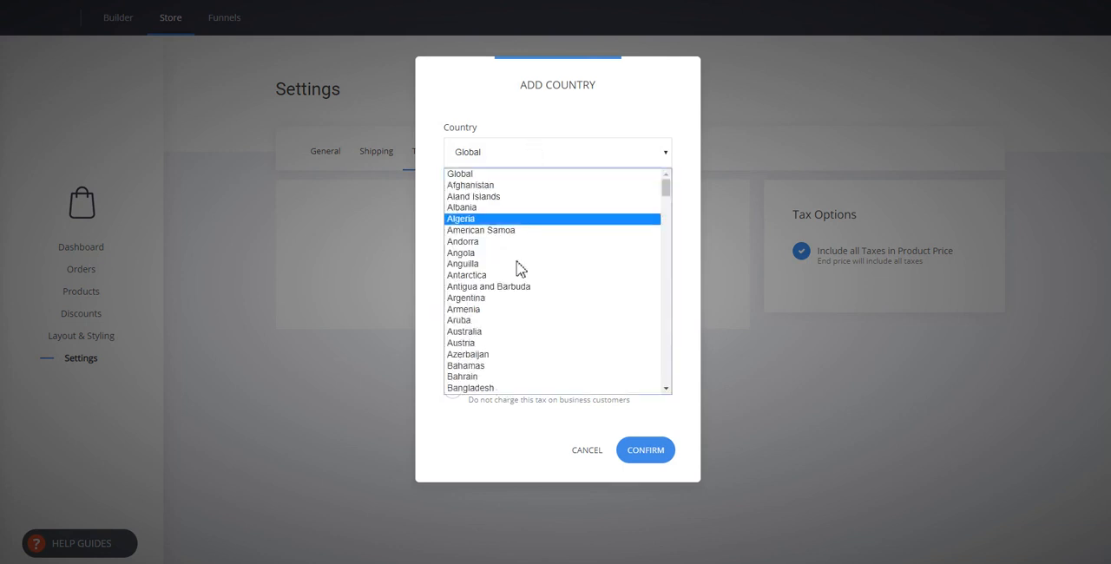
click(521, 126)
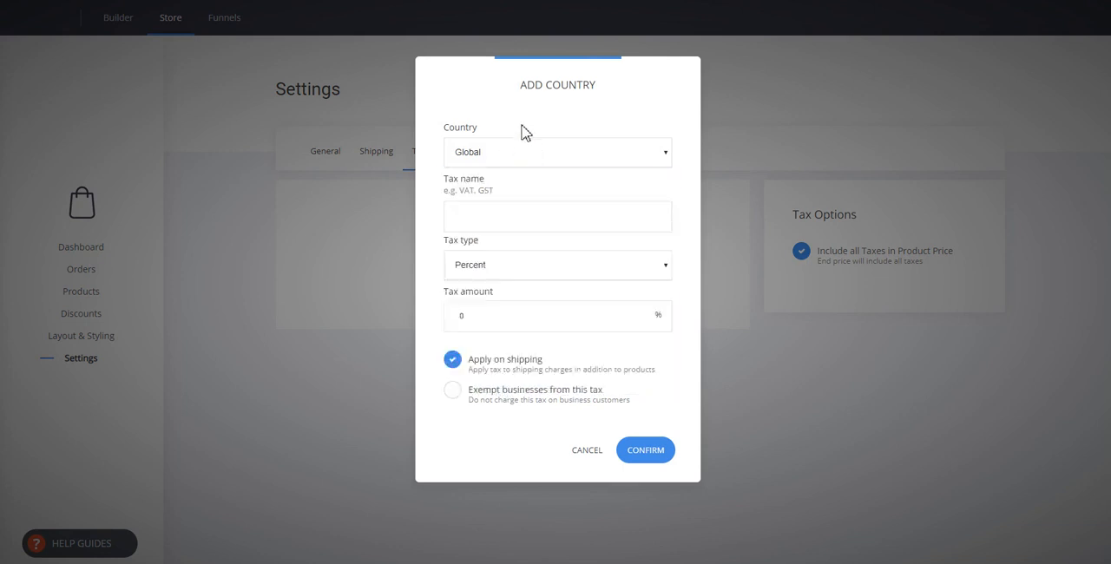
click(583, 464)
Open the store's payment settings and look through the available payment providers.
click(478, 158)
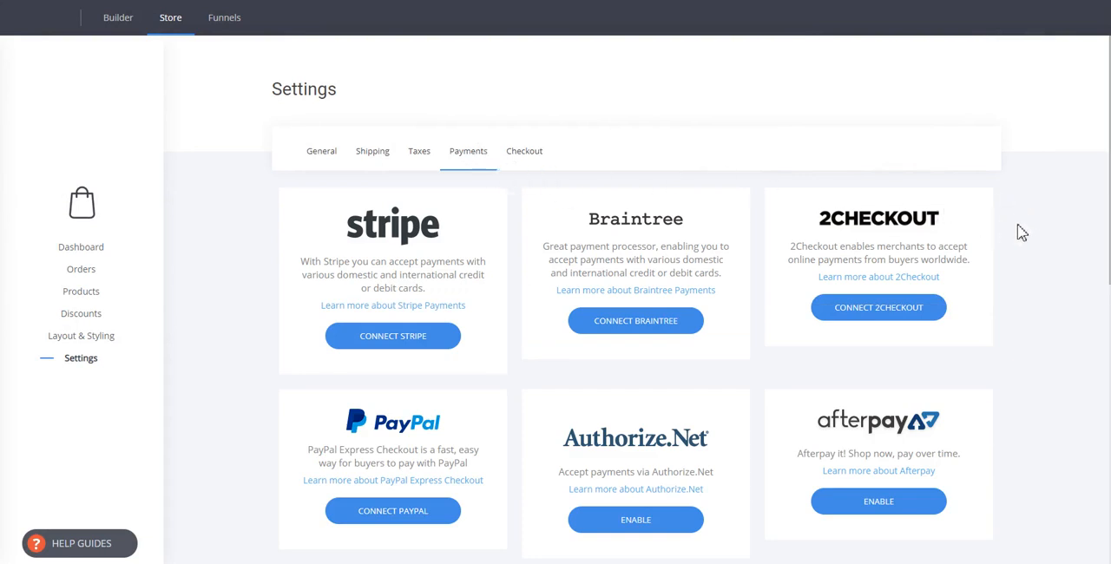
scroll(1015, 231, down, 4)
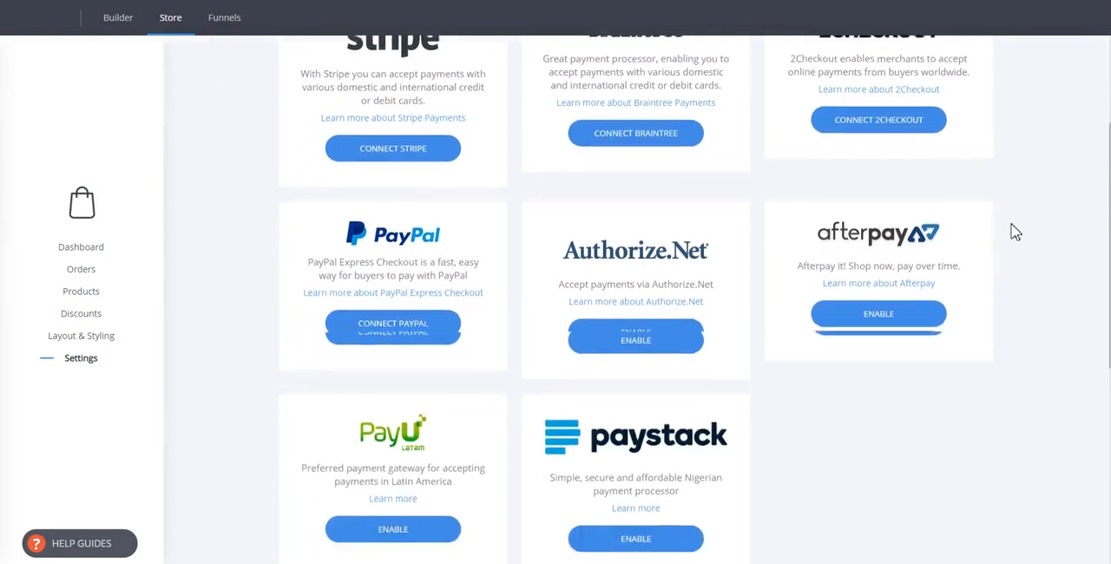
scroll(1015, 232, down, 3)
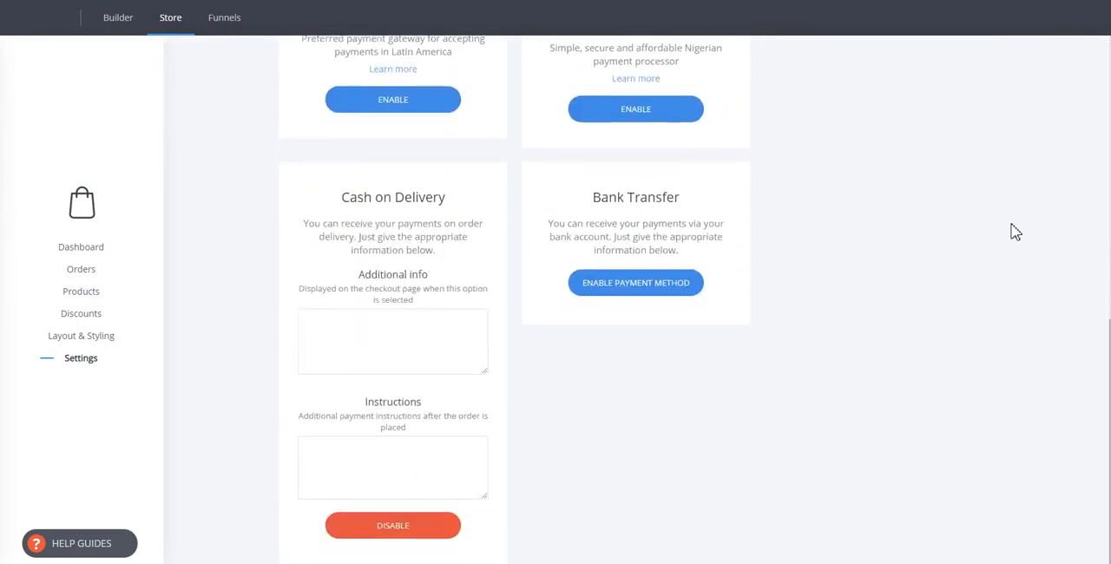
scroll(1015, 231, up, 5)
scroll(1015, 232, up, 3)
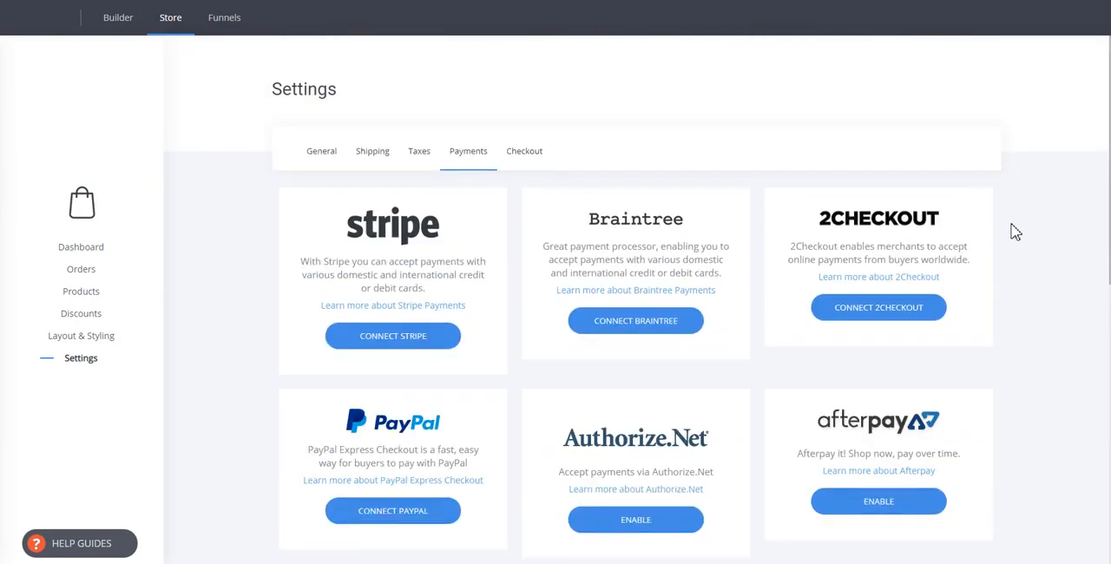
Enable Stripe to inspect its publishable and secret key fields, and disable it again without entering keys.
click(419, 347)
click(353, 339)
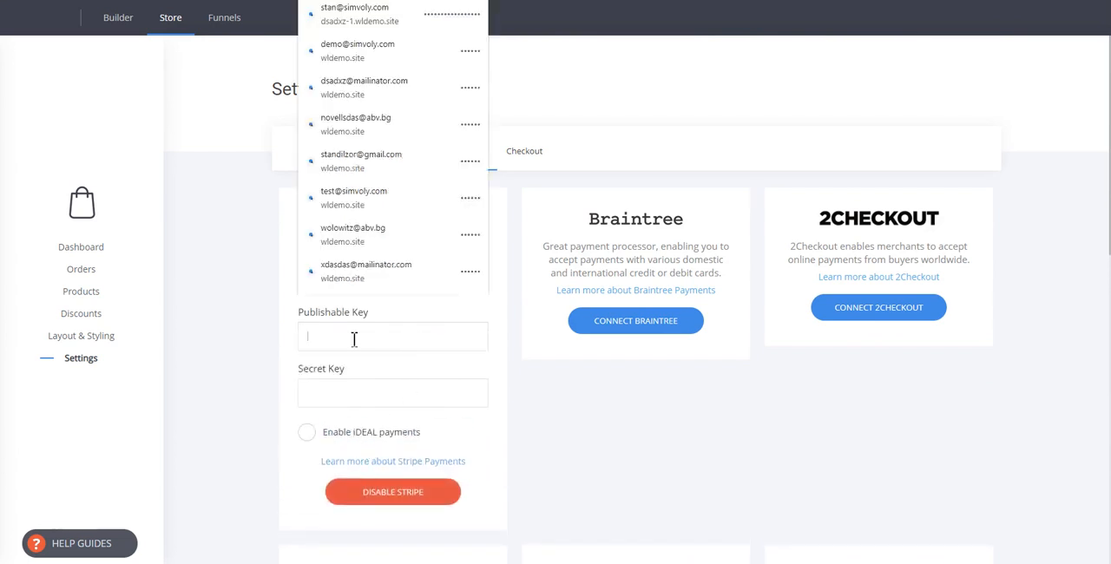
click(274, 375)
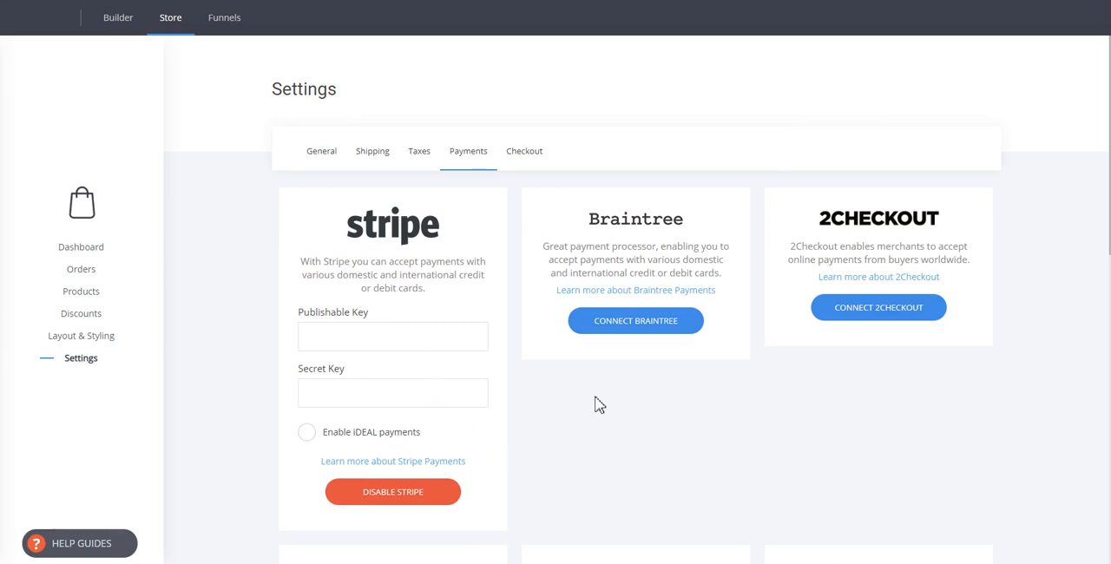
click(415, 493)
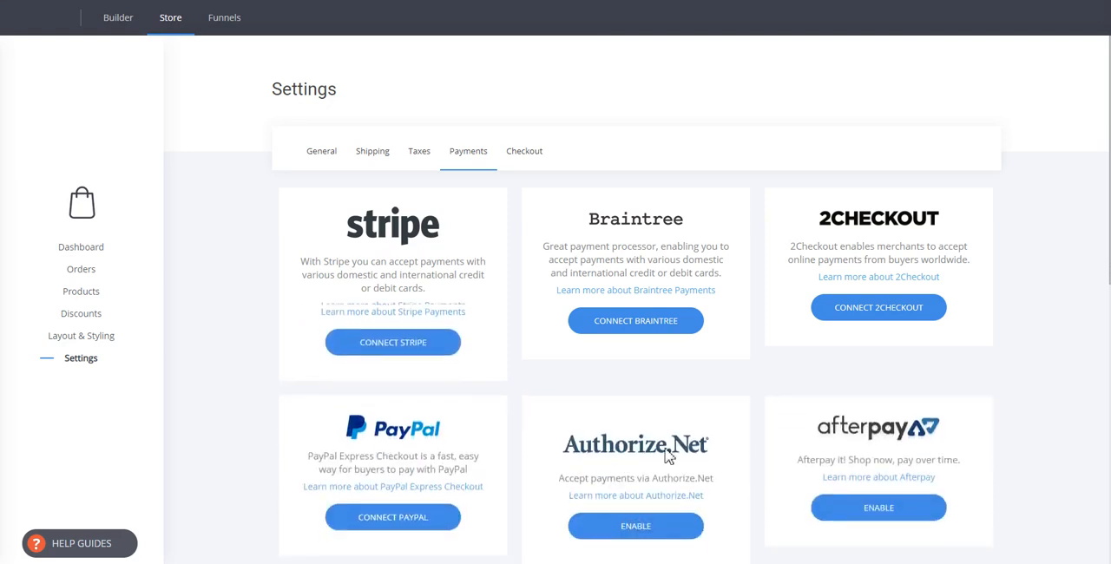
Review the Cash on Delivery and Bank Transfer payment methods in the store's payment settings.
scroll(860, 368, down, 3)
scroll(573, 369, down, 4)
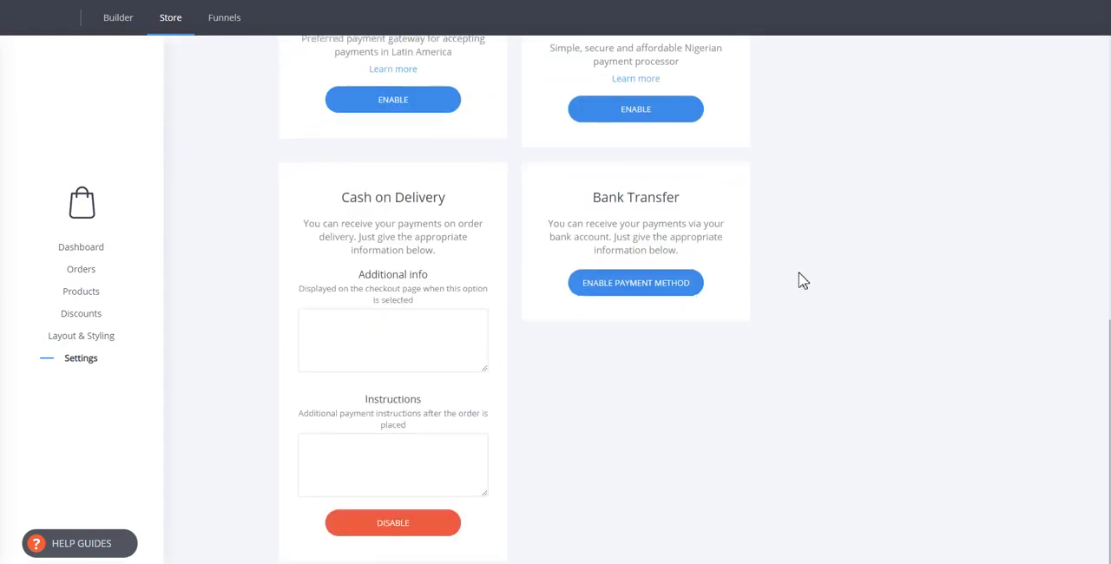
scroll(790, 279, up, 5)
scroll(945, 365, up, 3)
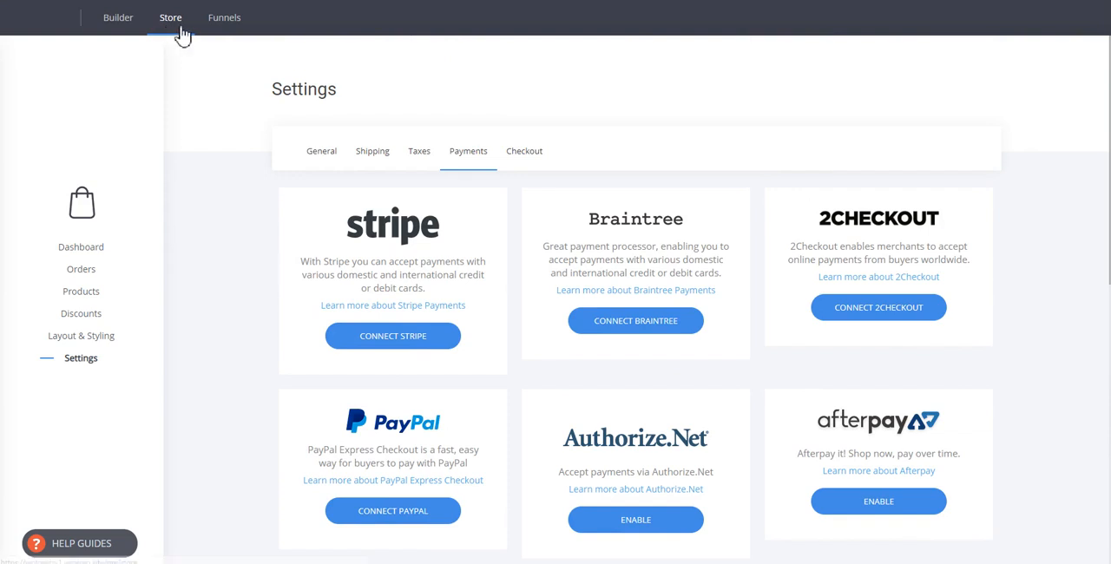
Open the Checkout step of My Funnel 2 for editing.
click(216, 26)
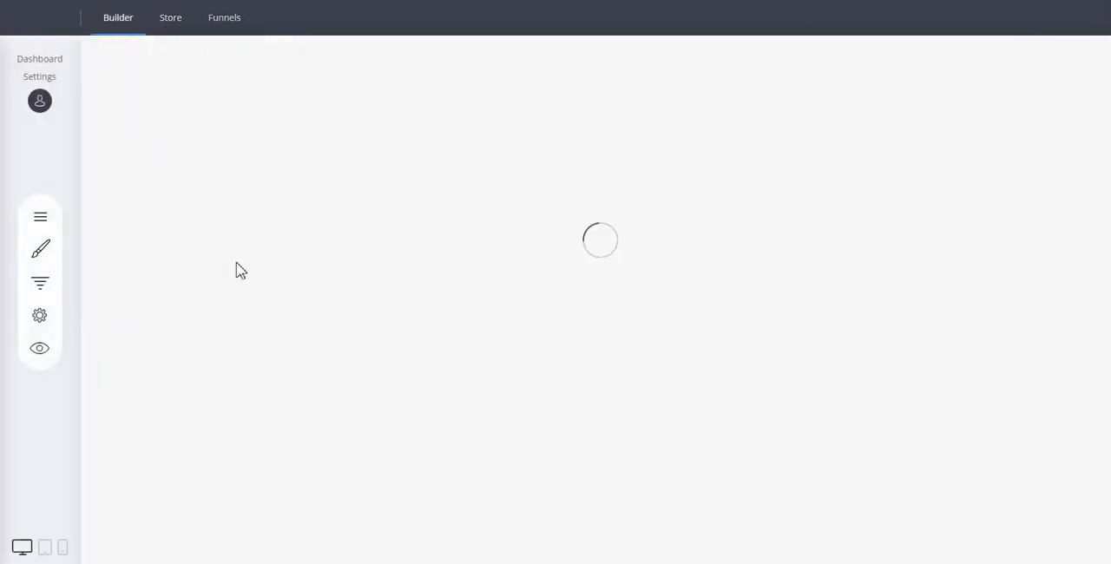
scroll(278, 256, down, 3)
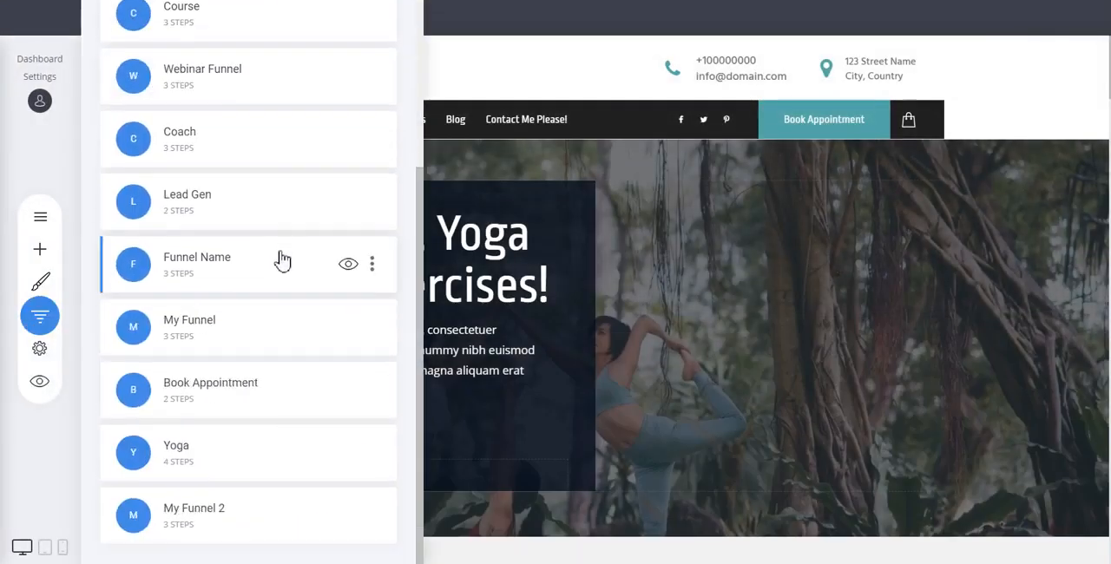
click(209, 515)
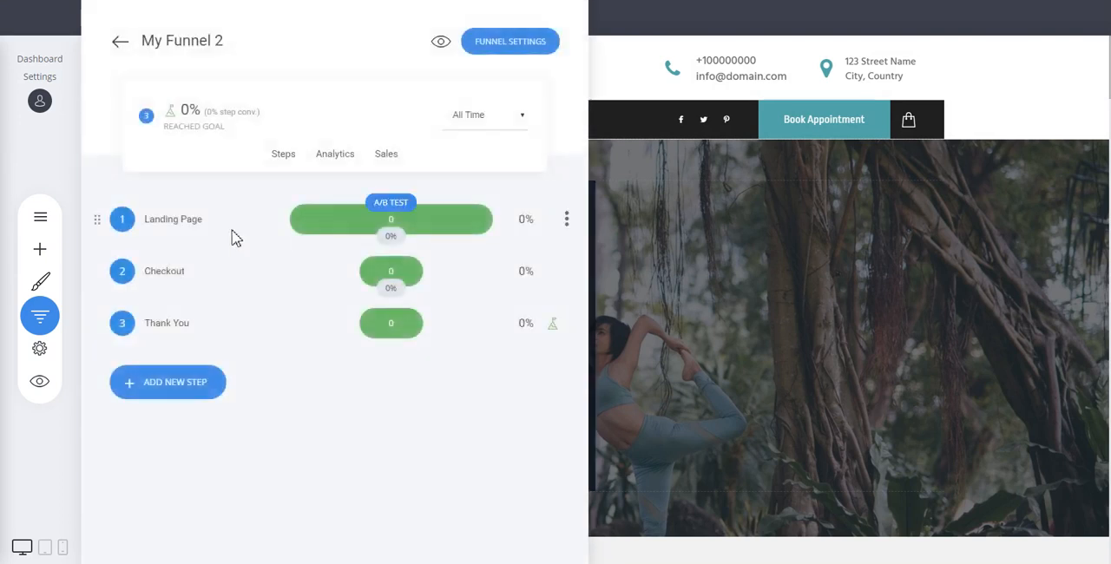
click(164, 274)
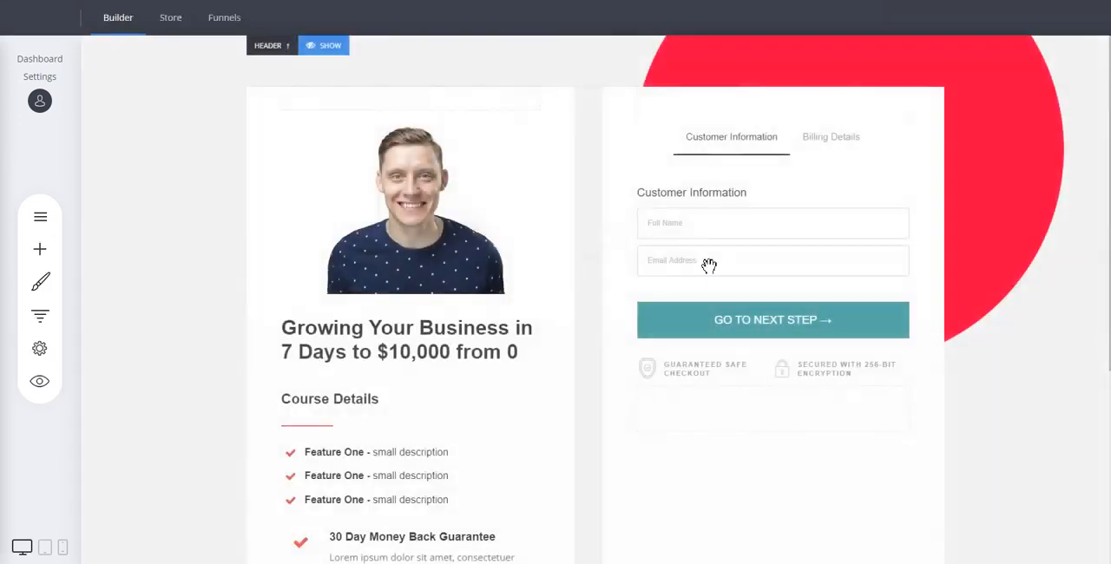
Replace Yoga for Experts with Product Name as the checkout element's main product.
click(775, 237)
click(686, 108)
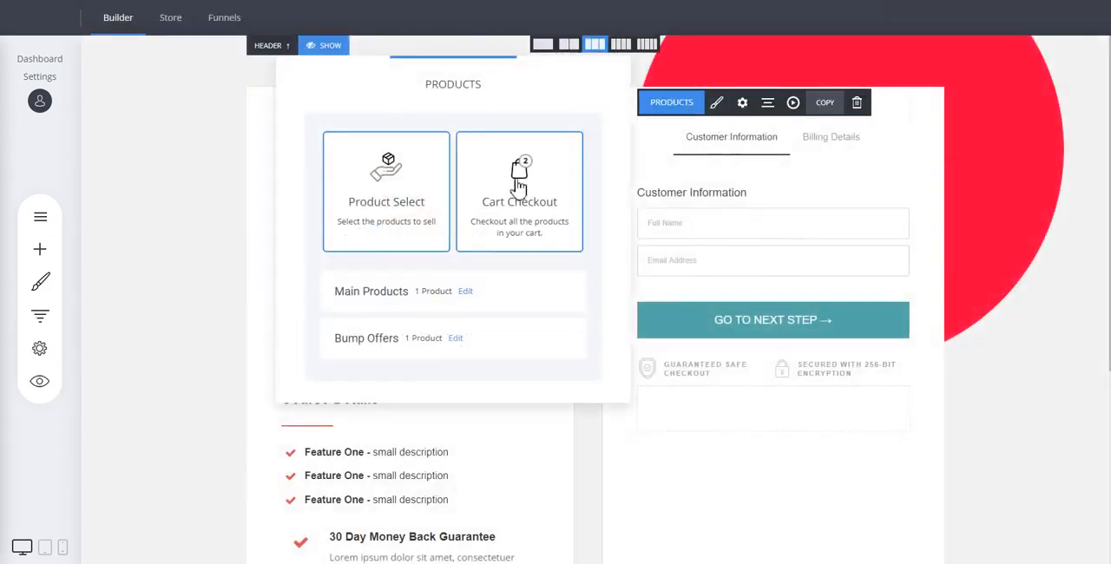
click(466, 293)
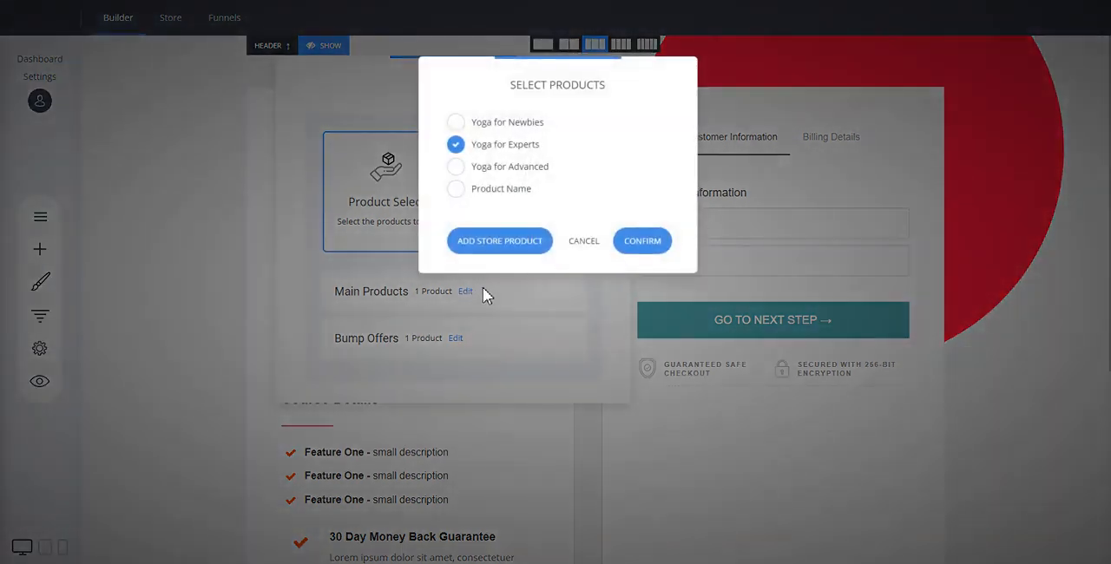
click(501, 190)
click(505, 146)
click(647, 243)
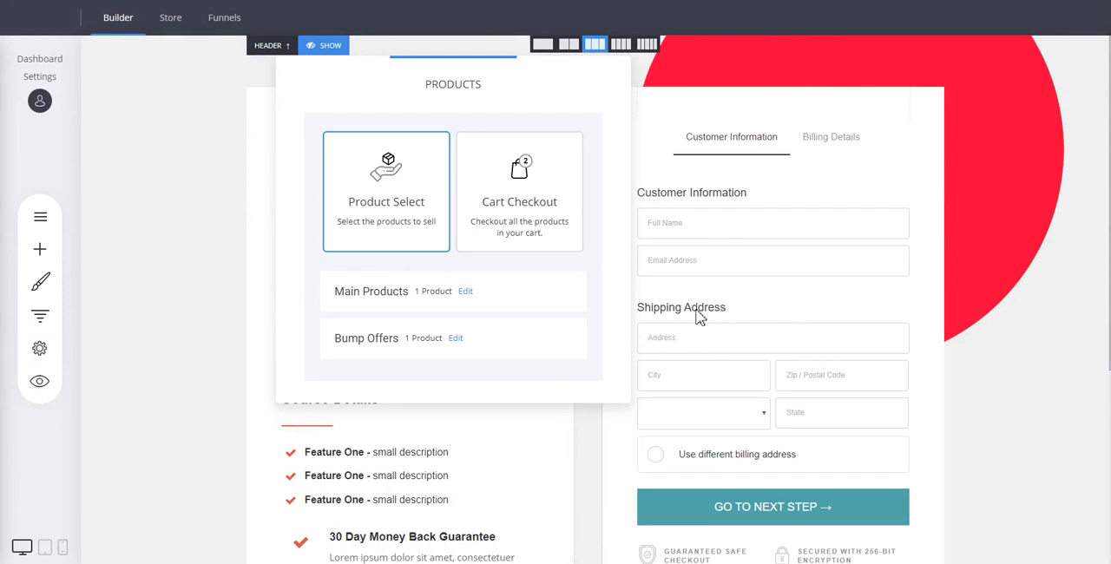
click(744, 291)
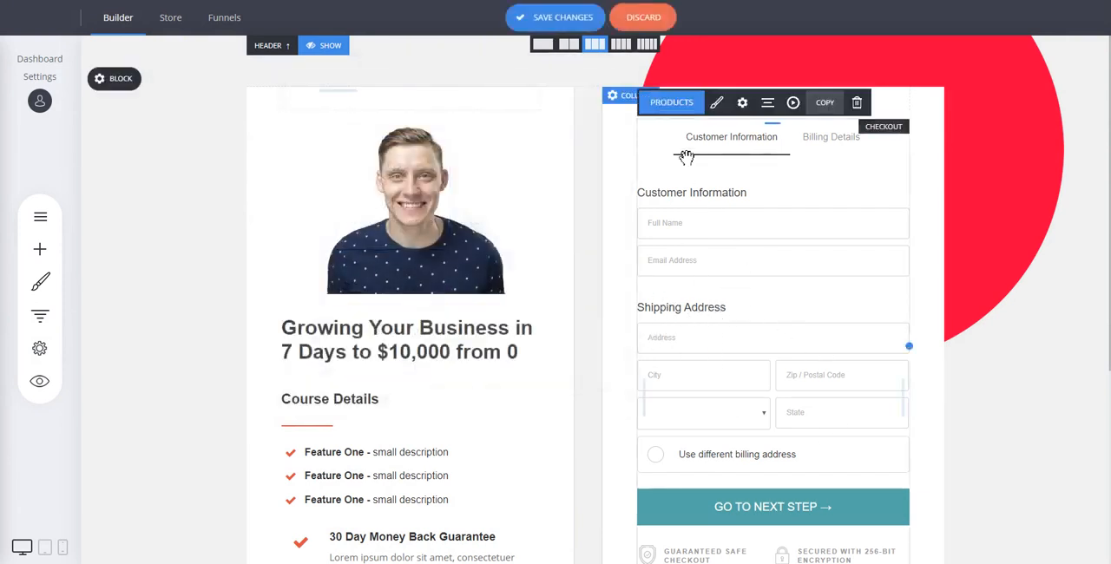
Switch the checkout element to 1-Step Checkout and review the form down to the order button.
click(716, 103)
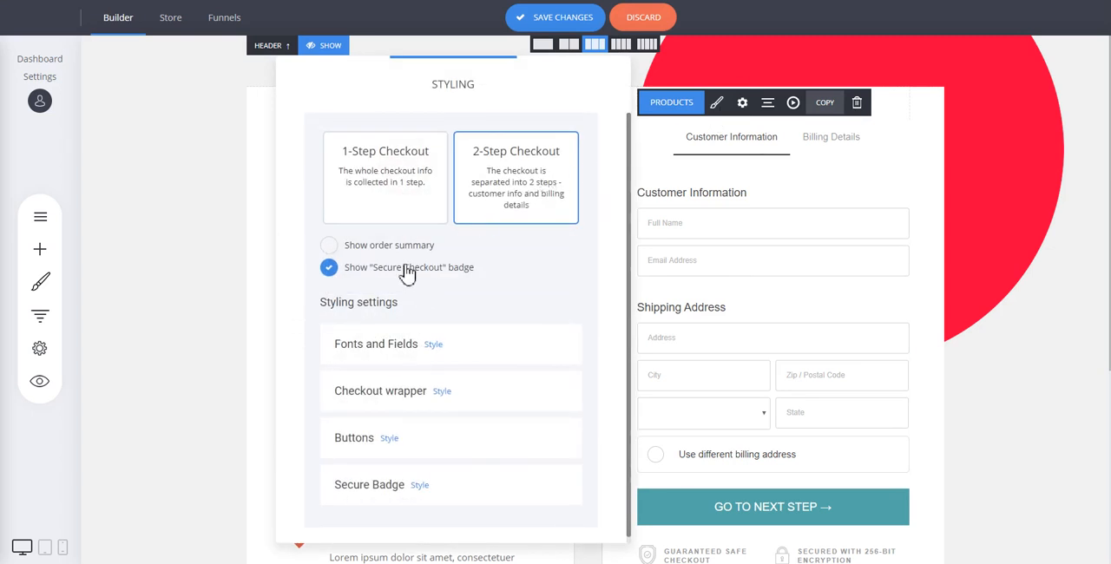
click(410, 191)
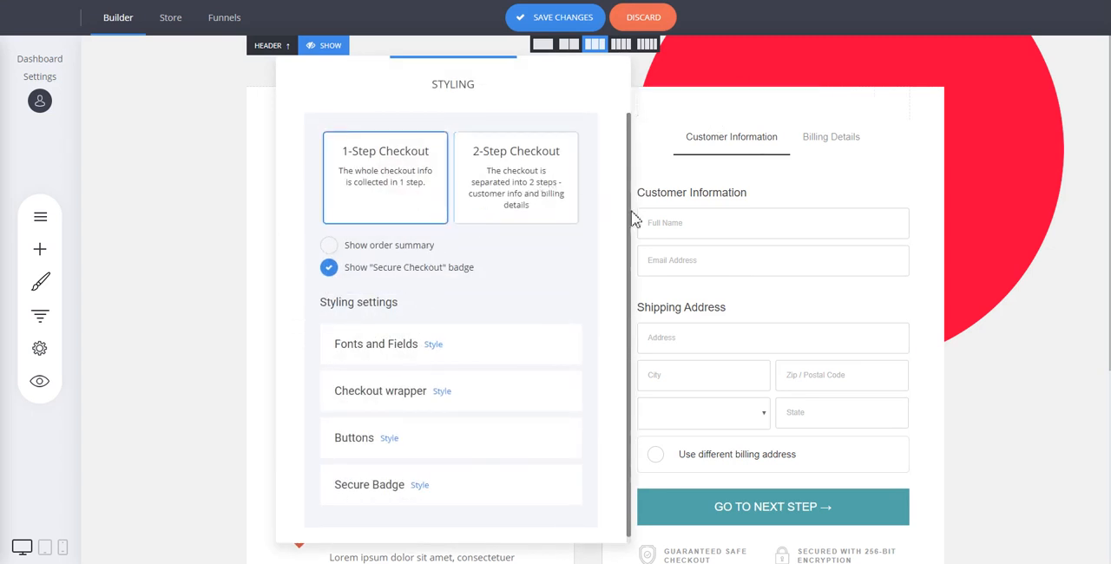
click(796, 250)
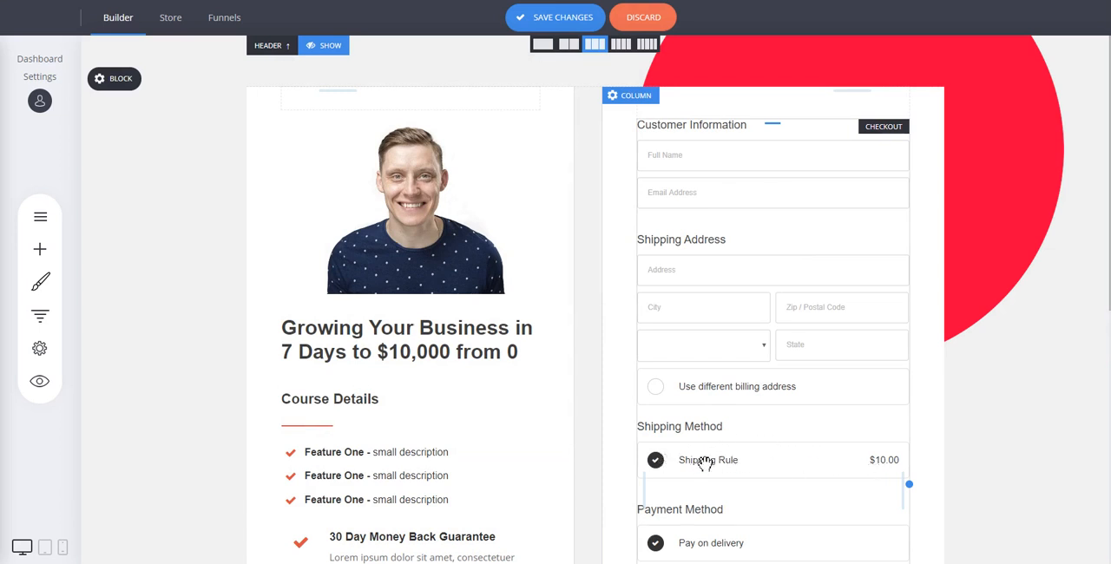
scroll(793, 450, down, 2)
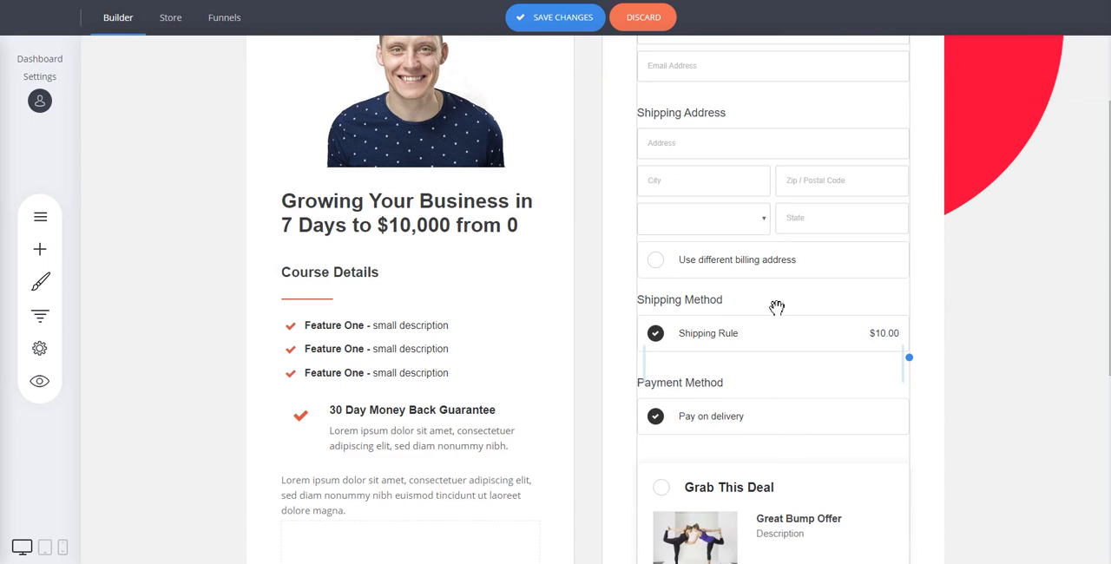
scroll(776, 307, down, 3)
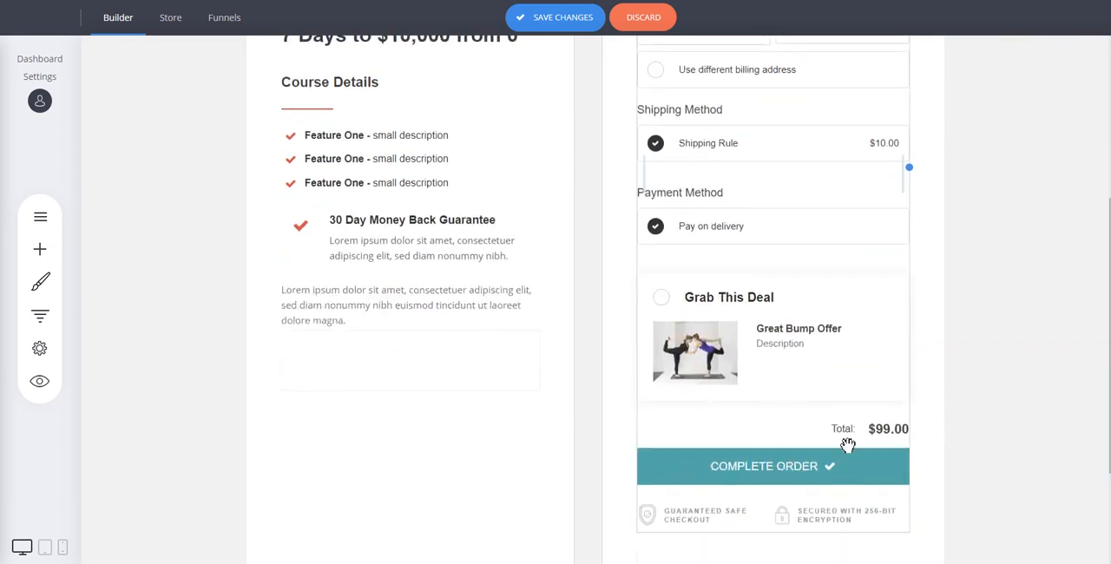
Check the 1-Step Checkout form's address, shipping and payment sections and save the checkout page changes.
scroll(845, 401, up, 5)
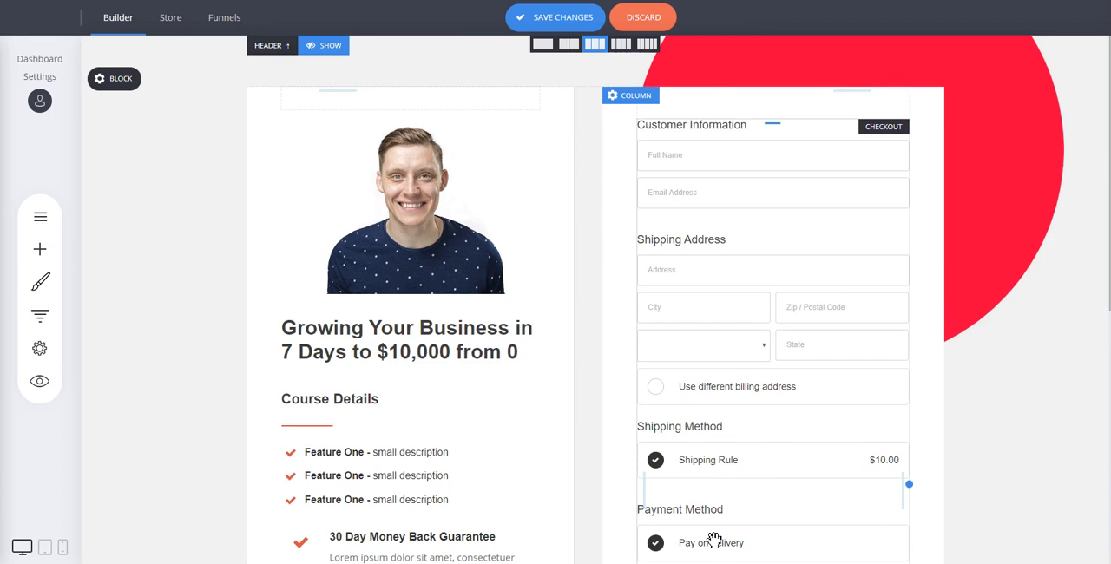
scroll(771, 510, down, 2)
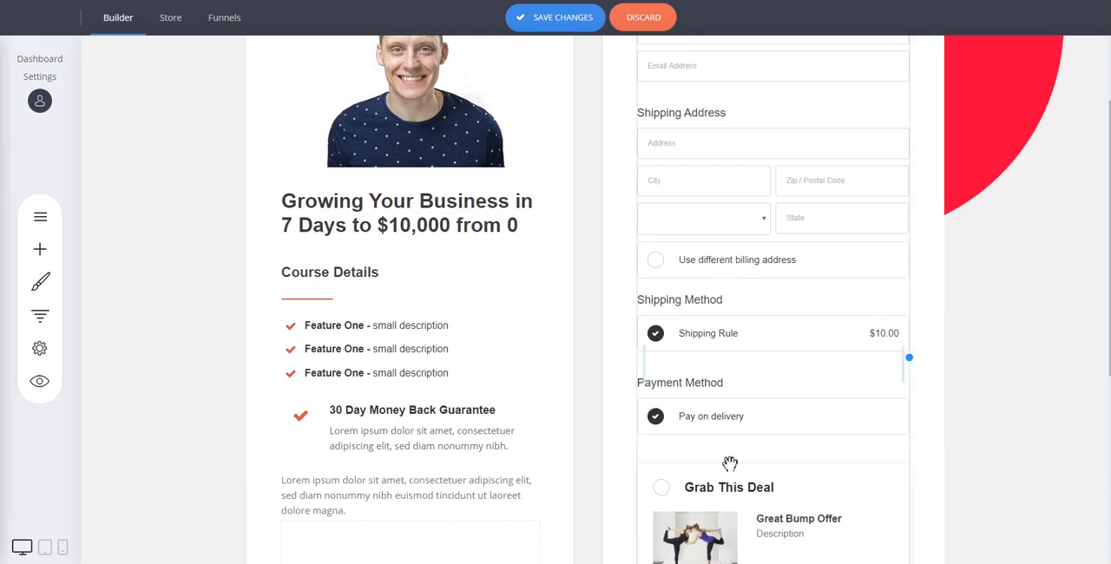
scroll(838, 415, up, 2)
click(773, 241)
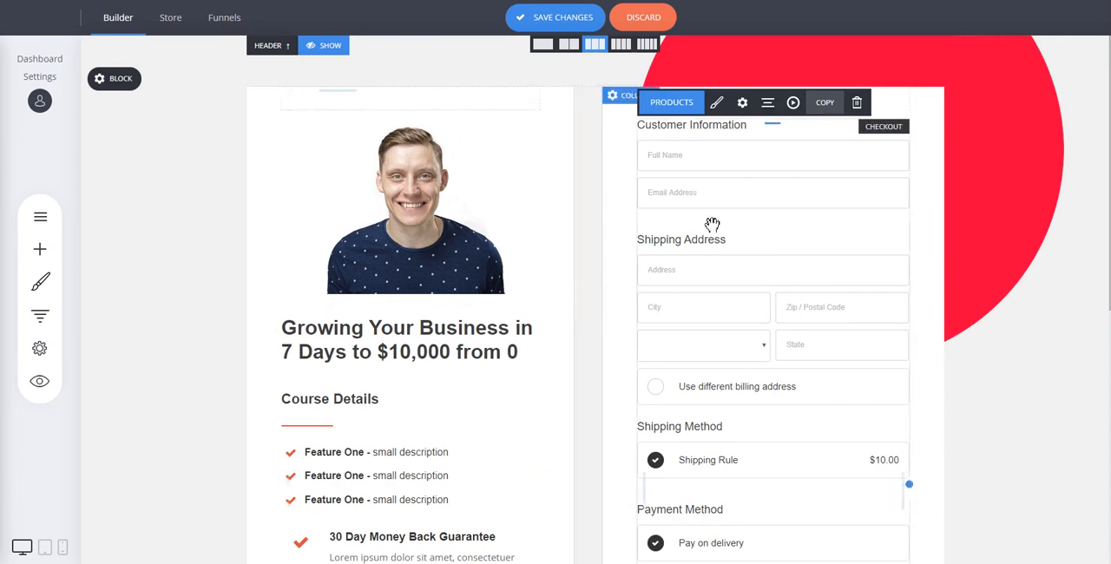
click(566, 20)
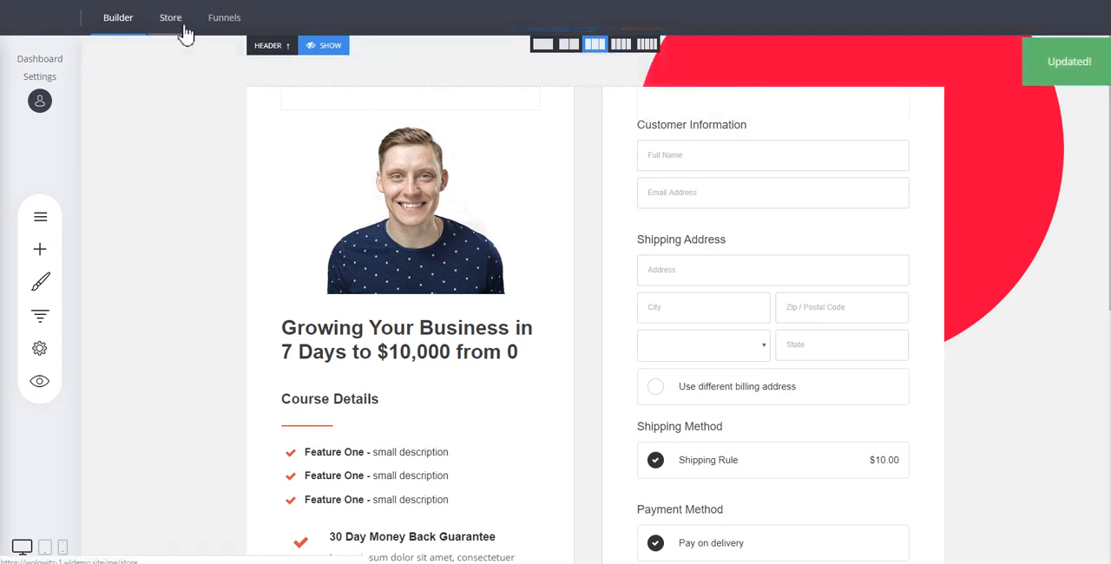
Review the store's discounts and open the newest order to examine its products, billing details and payment information.
click(183, 32)
click(82, 317)
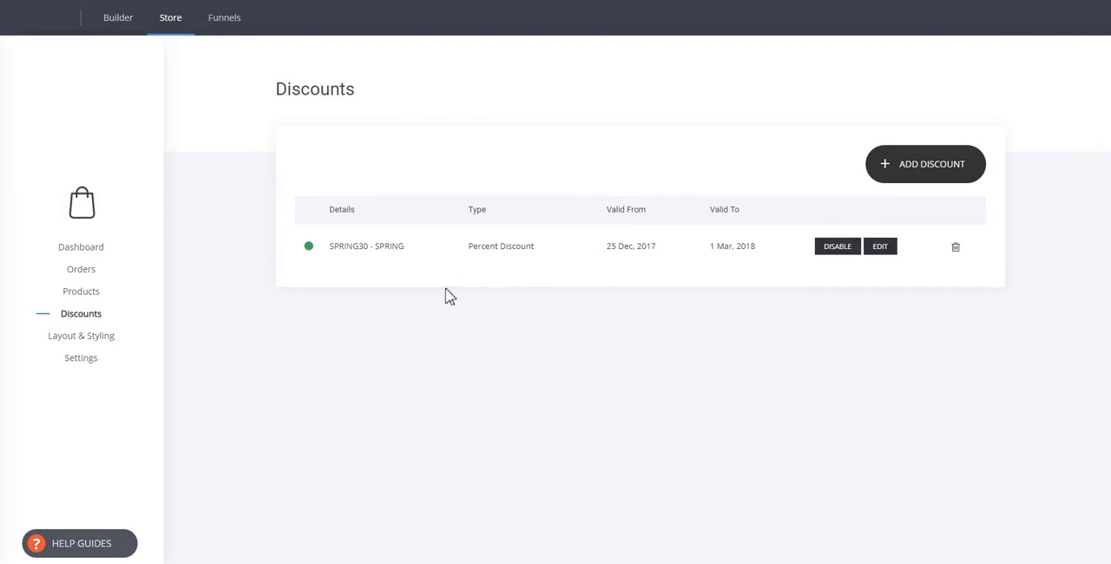
click(82, 270)
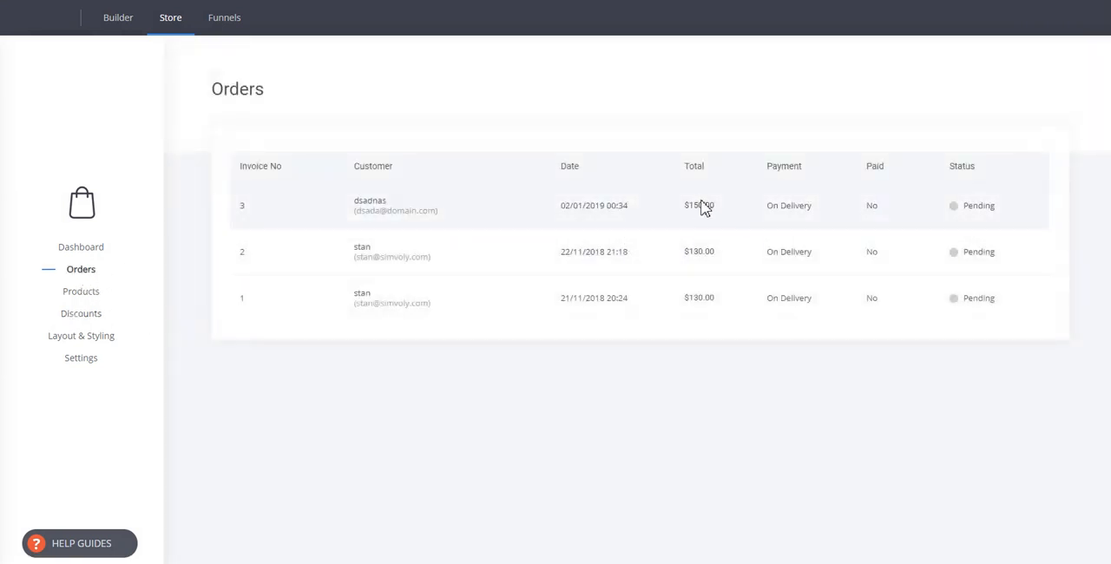
click(703, 206)
scroll(514, 385, down, 2)
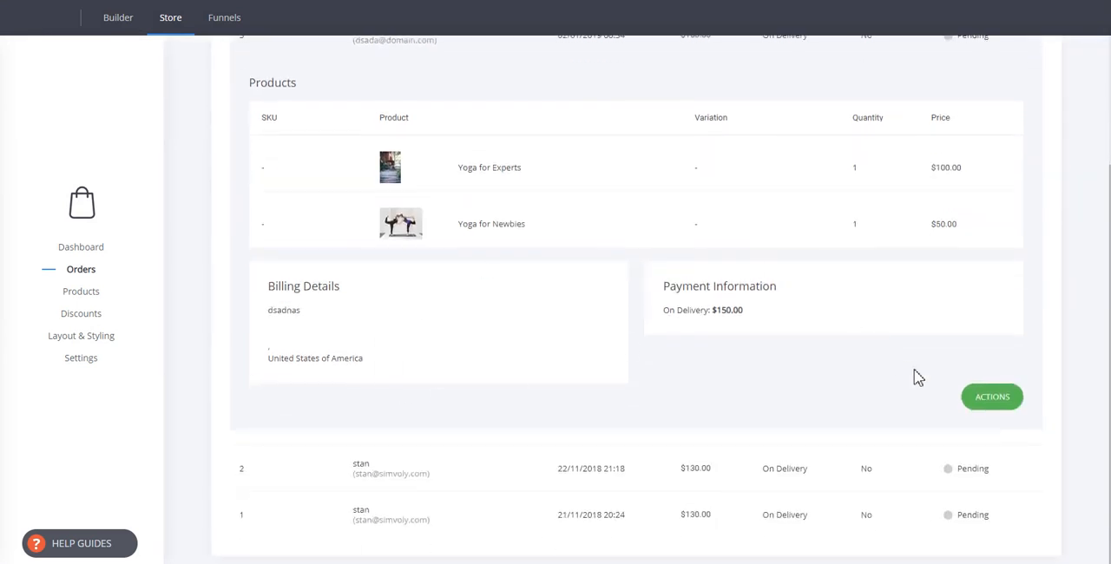
click(1023, 403)
scroll(700, 392, up, 2)
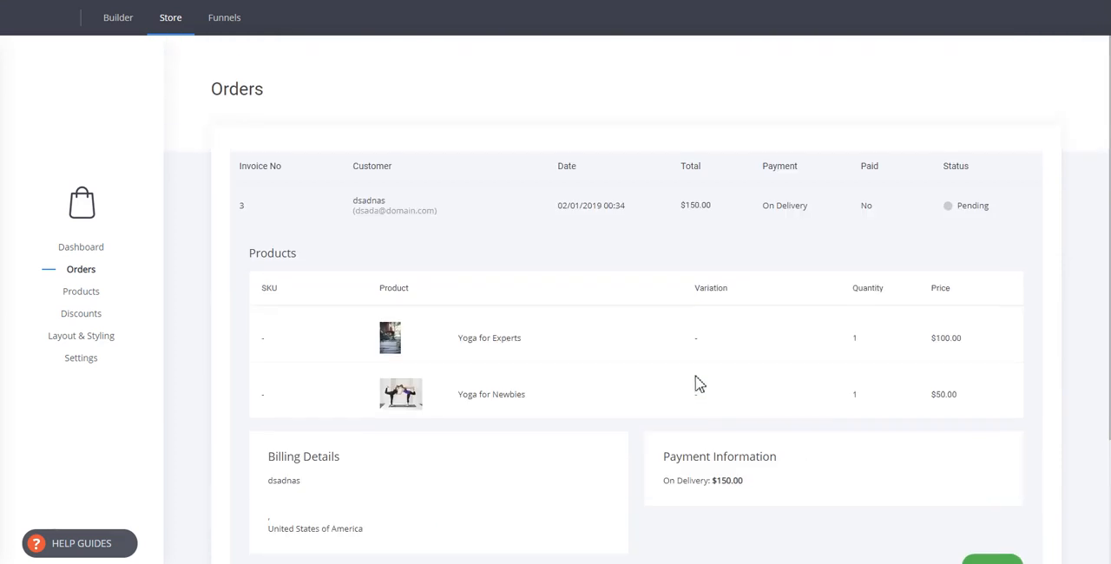
Open the Landing Page step of My Funnel 2 for editing.
click(131, 30)
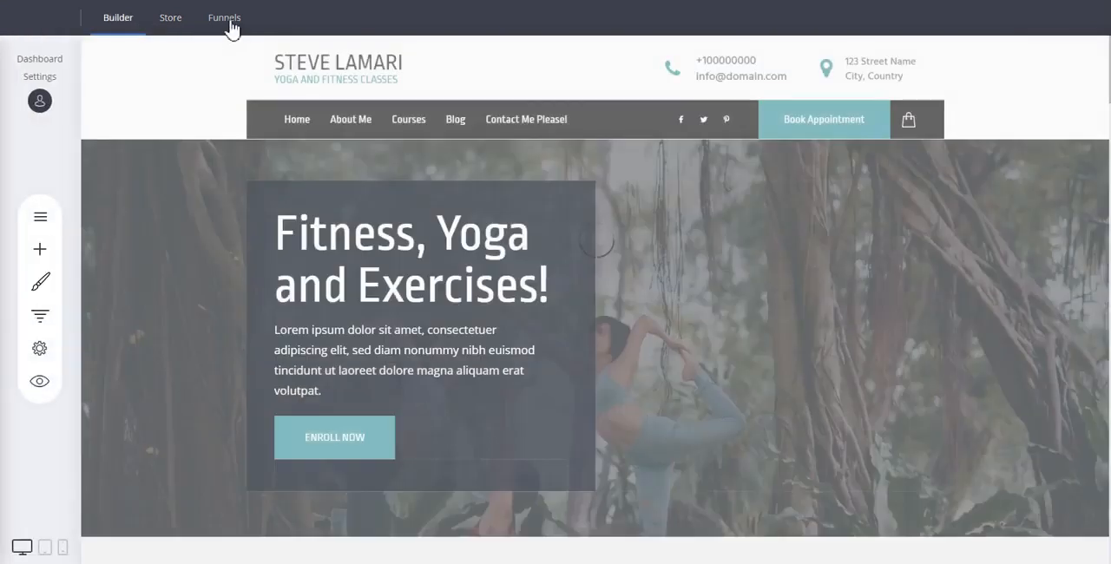
click(229, 26)
scroll(217, 347, down, 5)
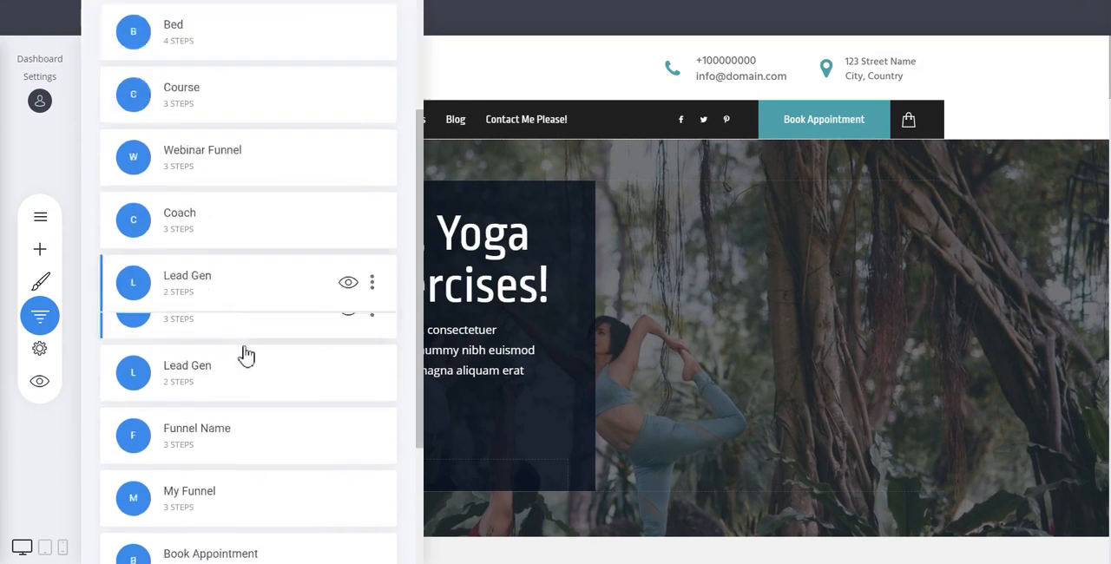
click(208, 525)
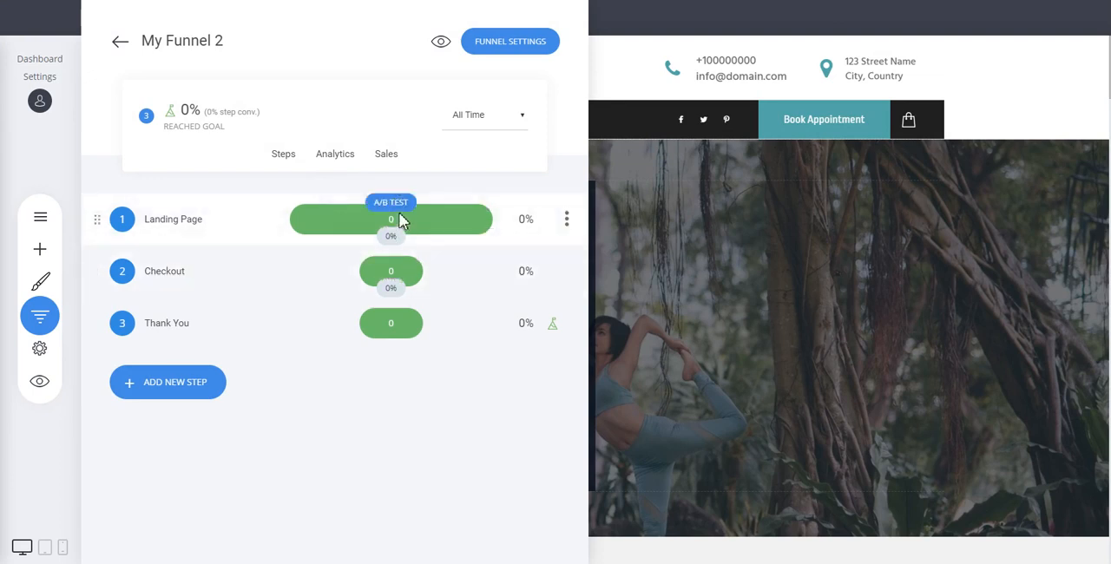
click(169, 226)
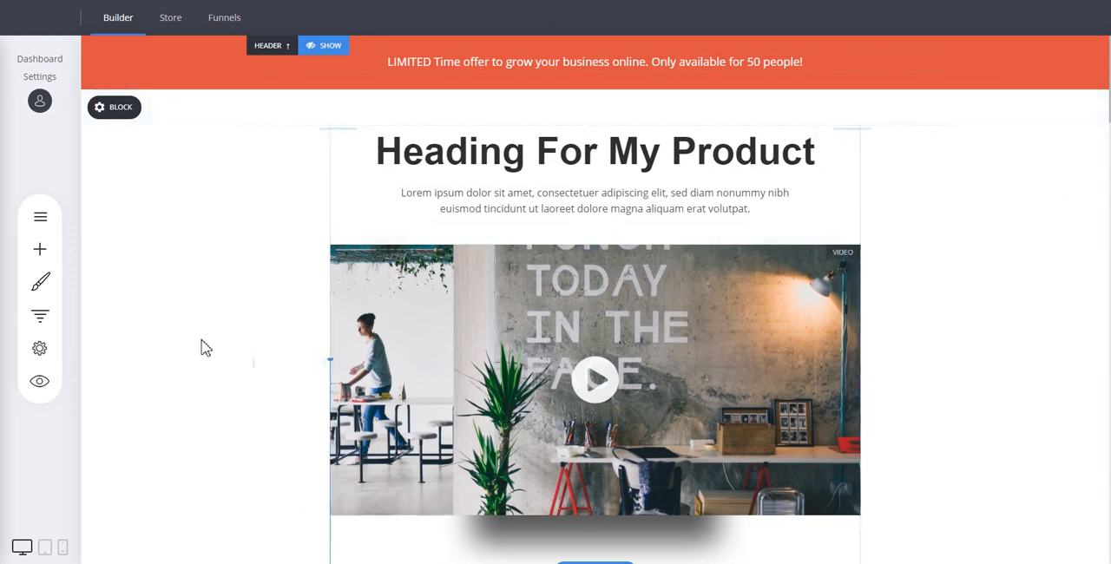
Examine the A/B test option of the Landing Page step and the landing page down to its pricing box.
click(52, 318)
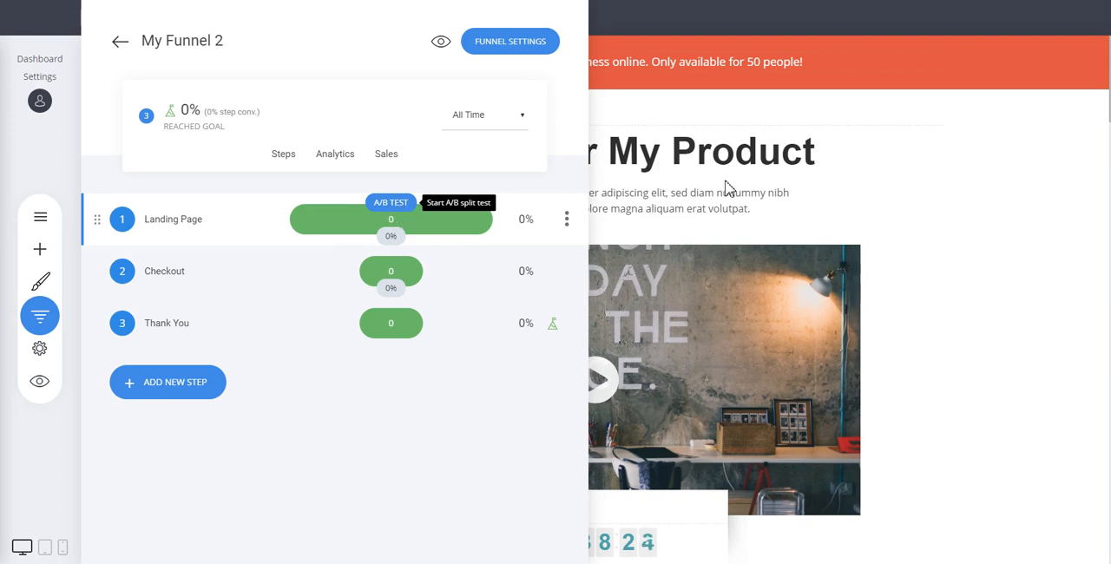
click(950, 196)
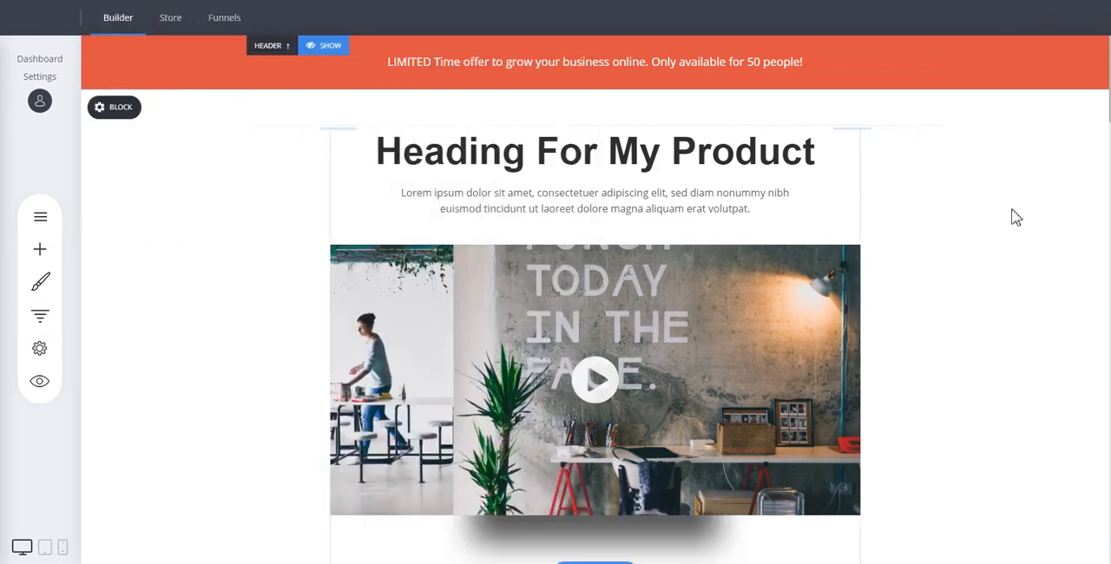
scroll(1016, 217, down, 5)
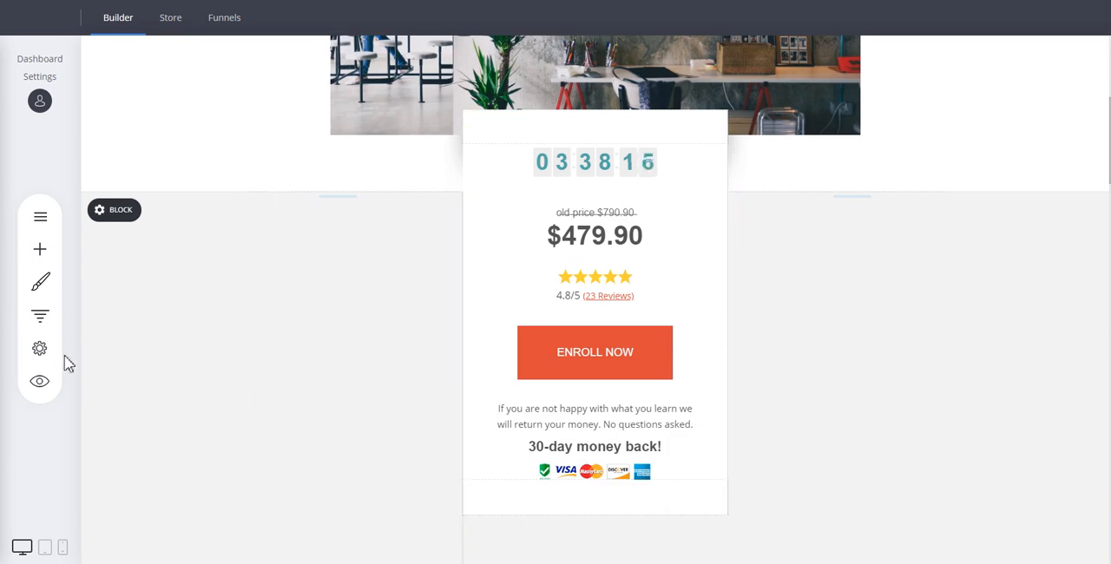
Review My Funnel 2's visitor analytics and its sales analytics, orders and sold products.
click(47, 319)
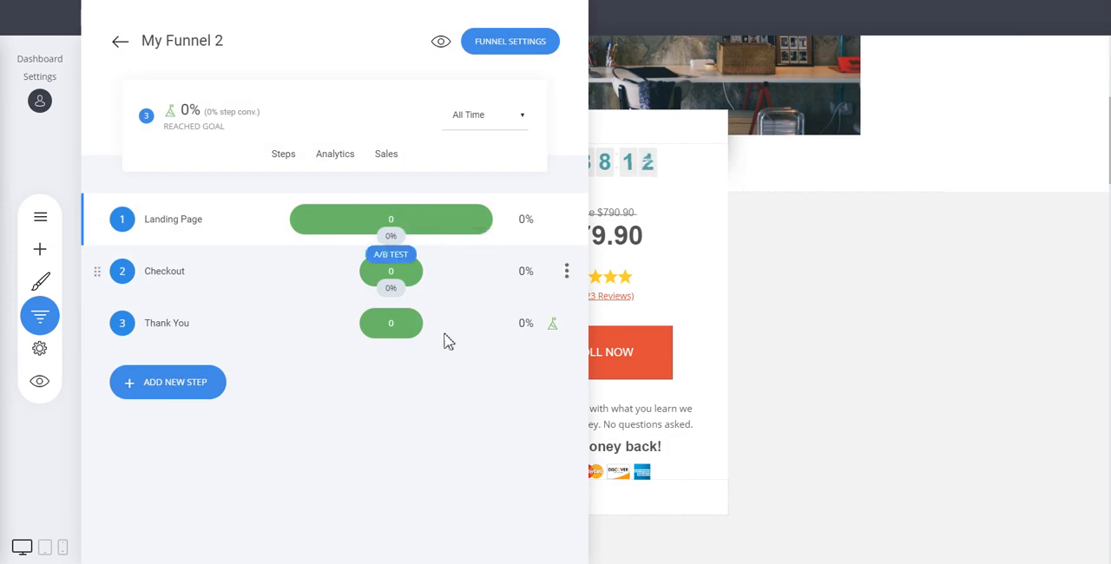
click(343, 165)
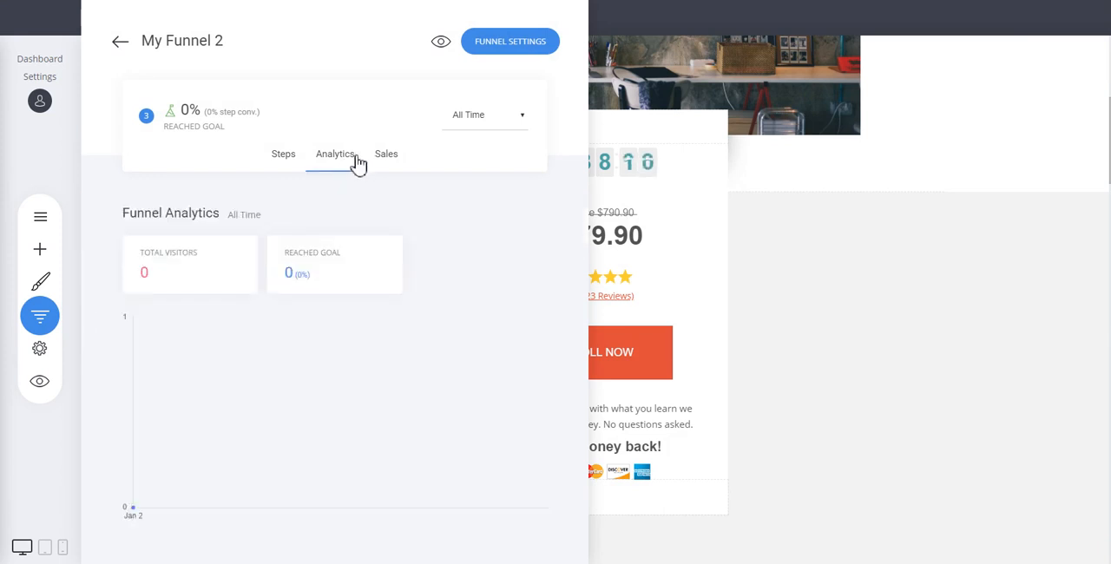
click(384, 160)
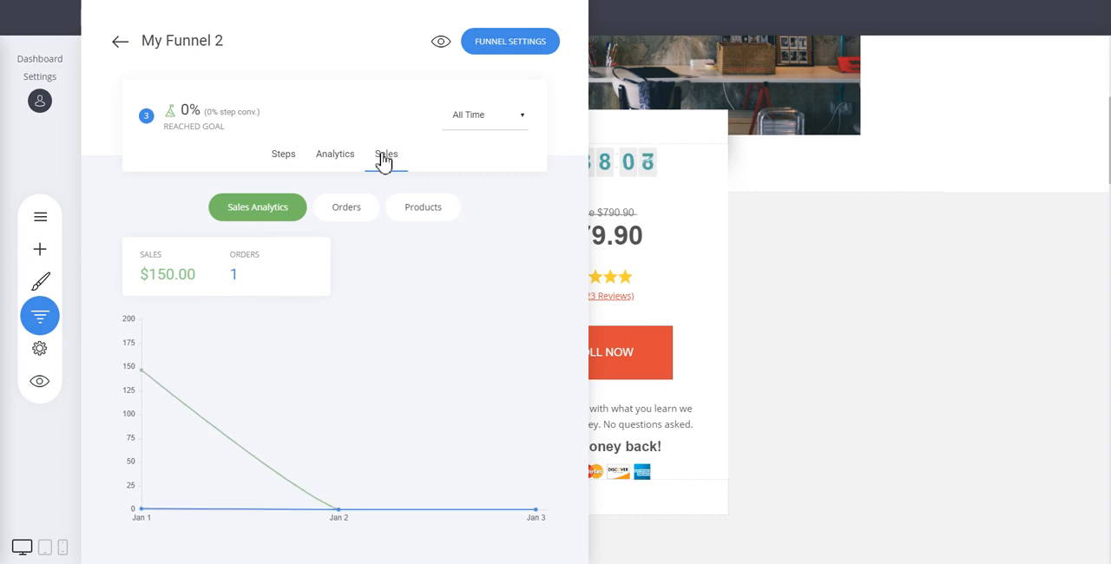
click(352, 213)
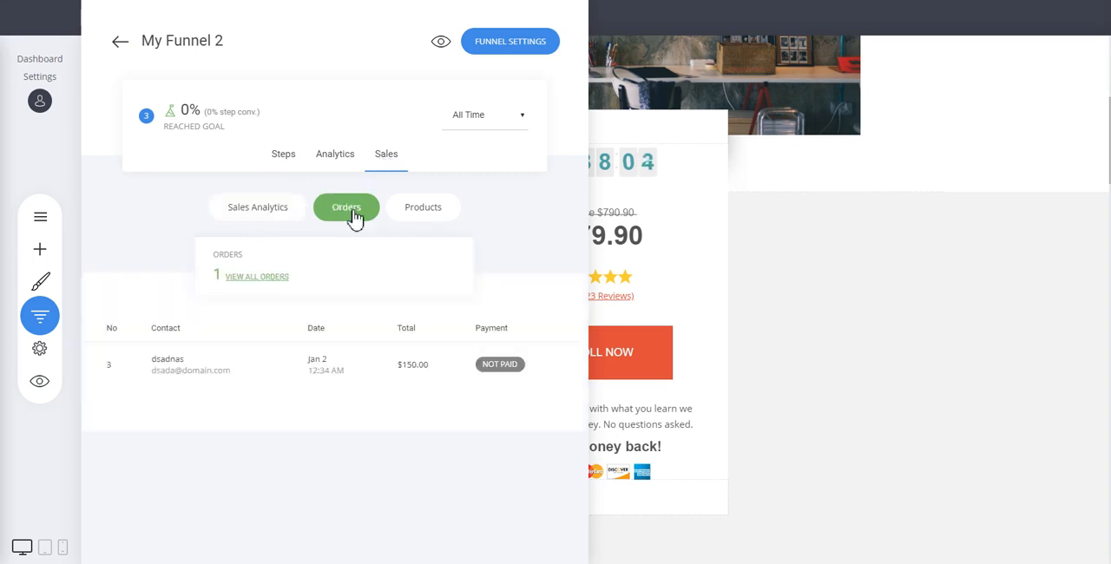
click(422, 212)
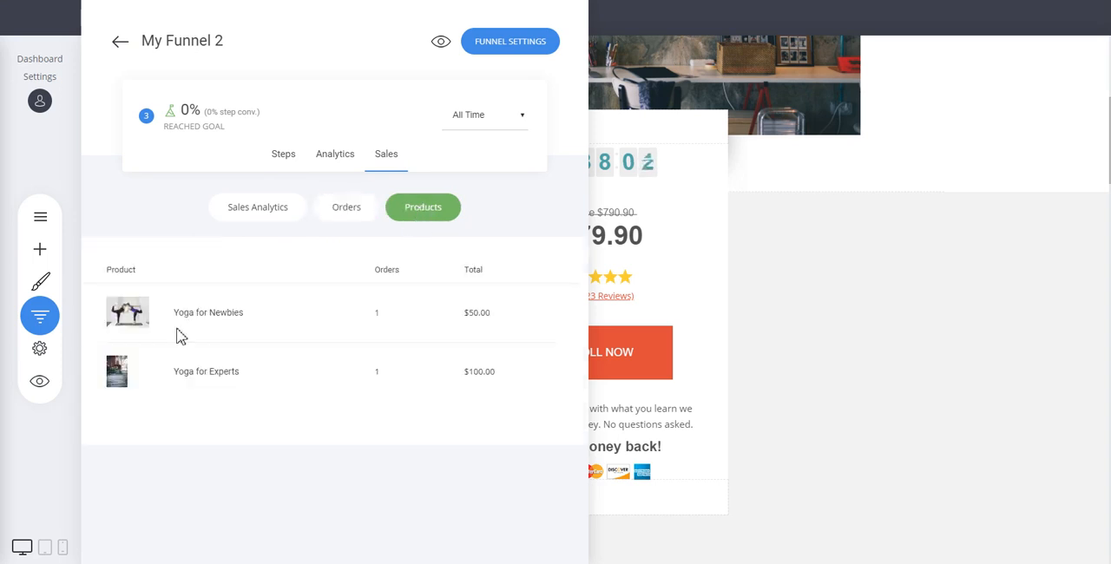
click(328, 216)
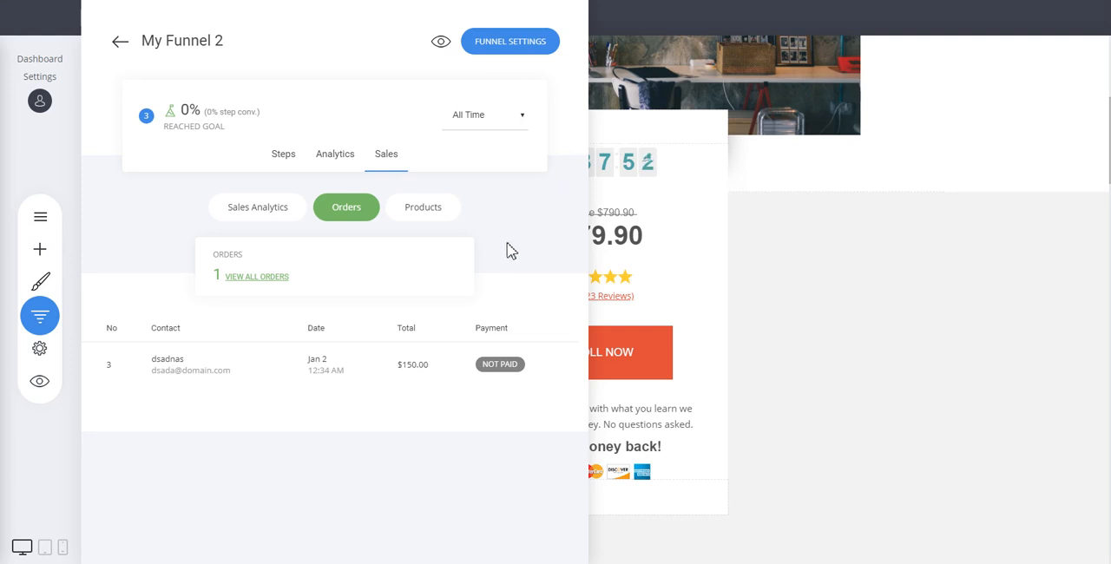
Review My Funnel 2's general and domain settings, including connecting an existing domain, and leave them without saving.
click(512, 52)
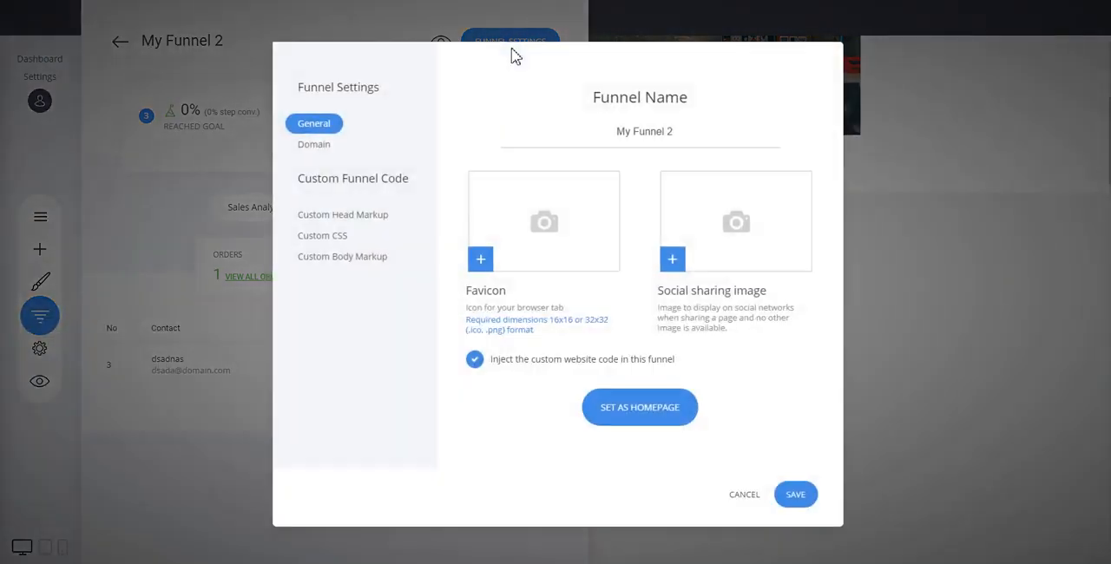
click(320, 149)
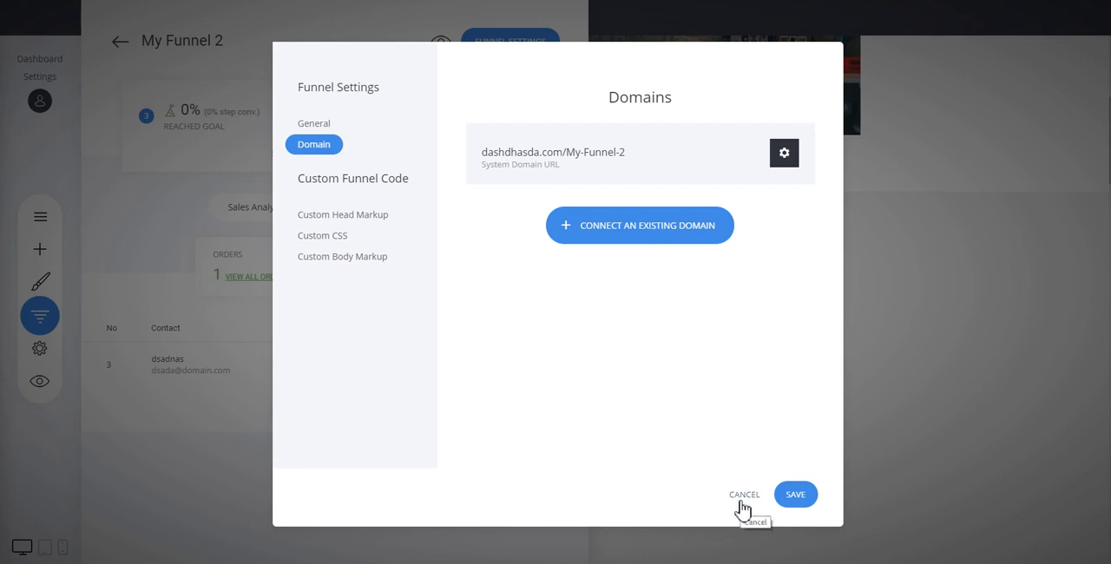
click(622, 242)
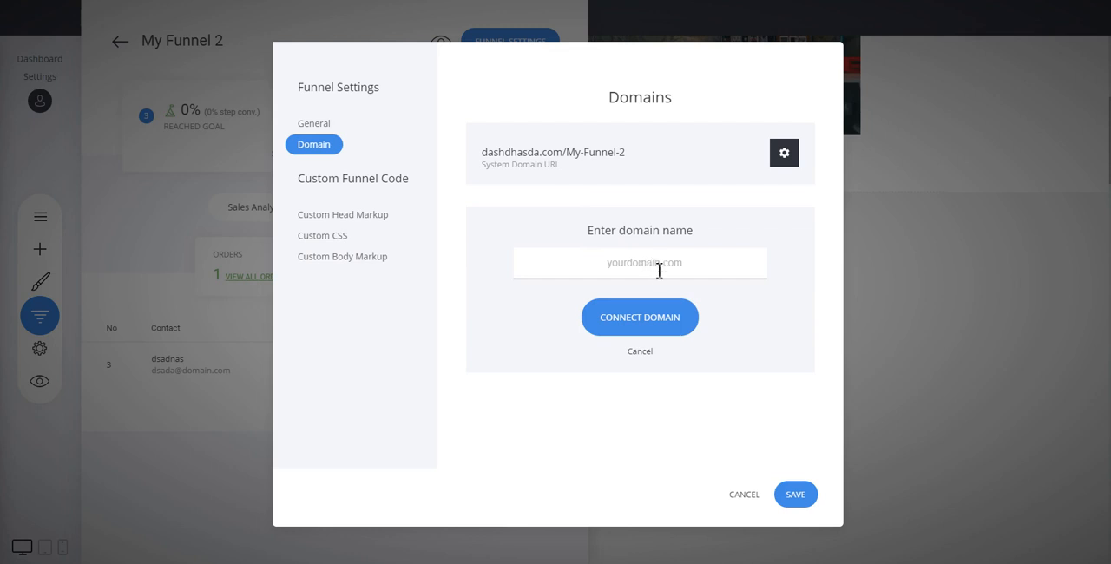
click(640, 352)
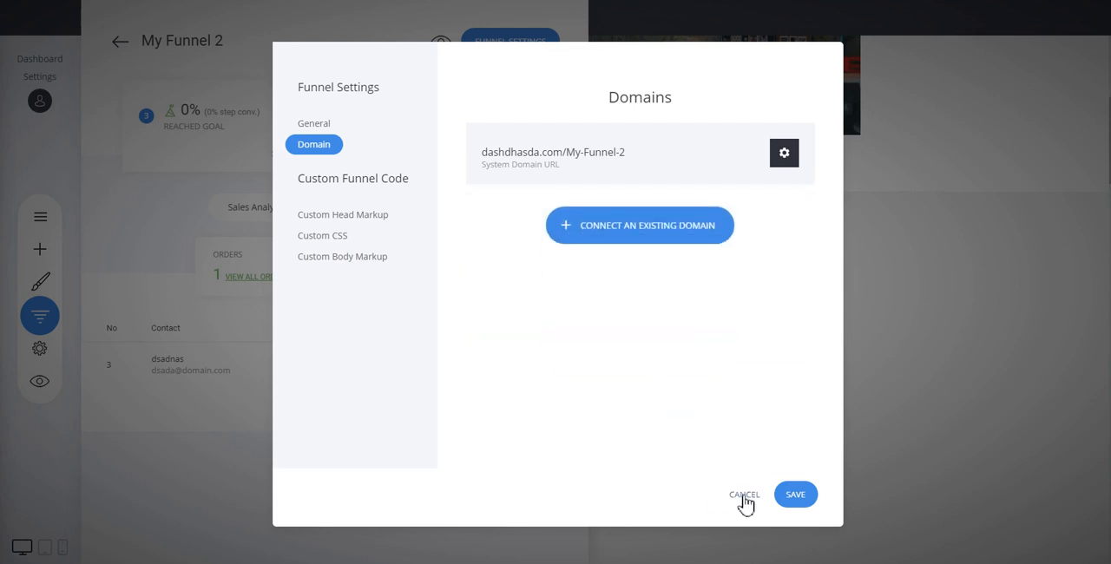
click(744, 496)
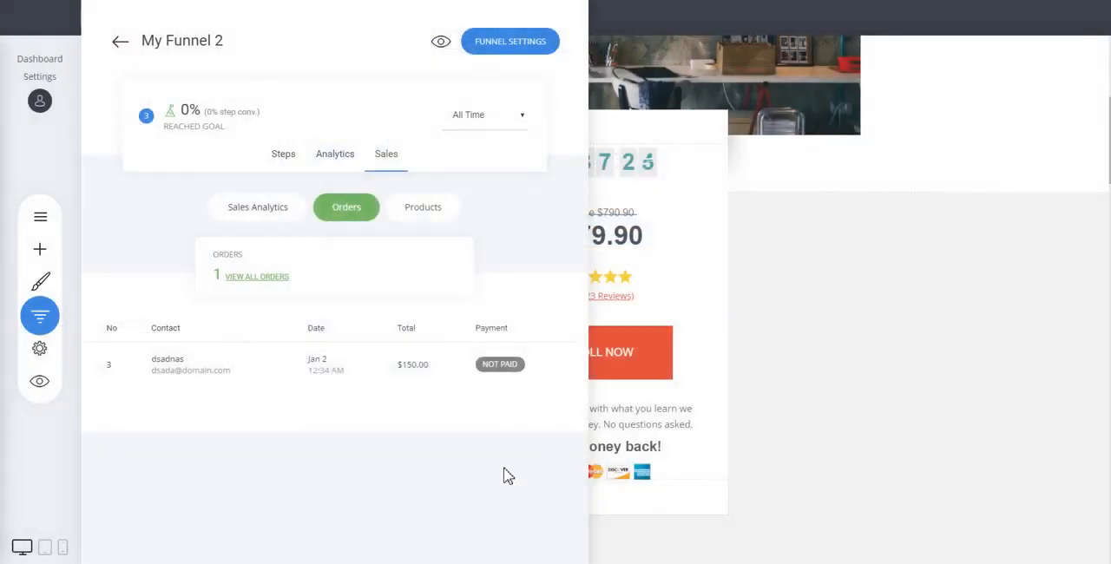
Look through the list of all funnels and return to the start of the landing page.
click(120, 41)
scroll(278, 243, down, 3)
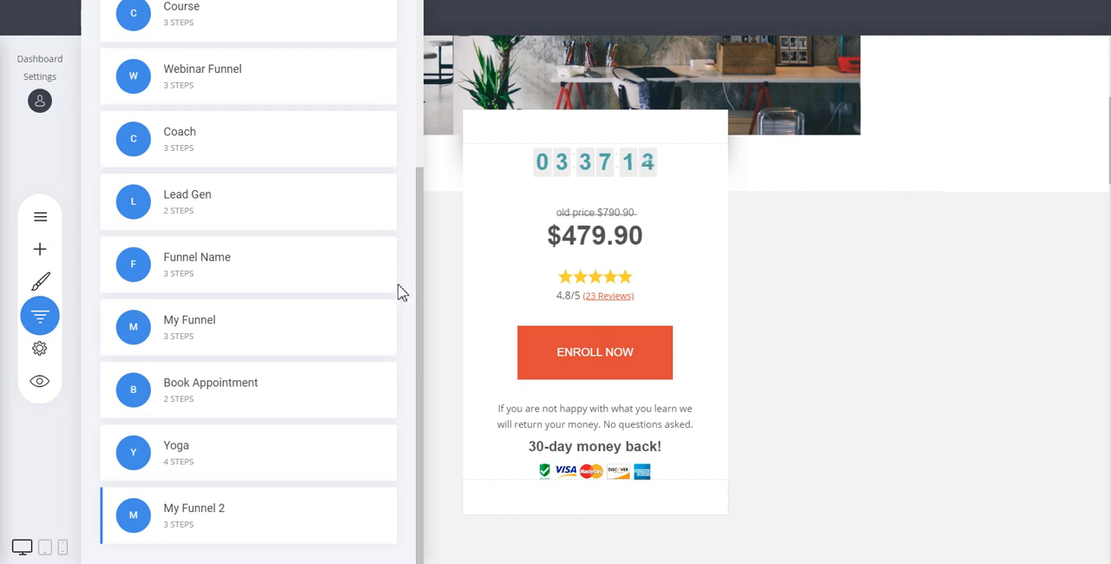
click(831, 257)
scroll(835, 256, up, 3)
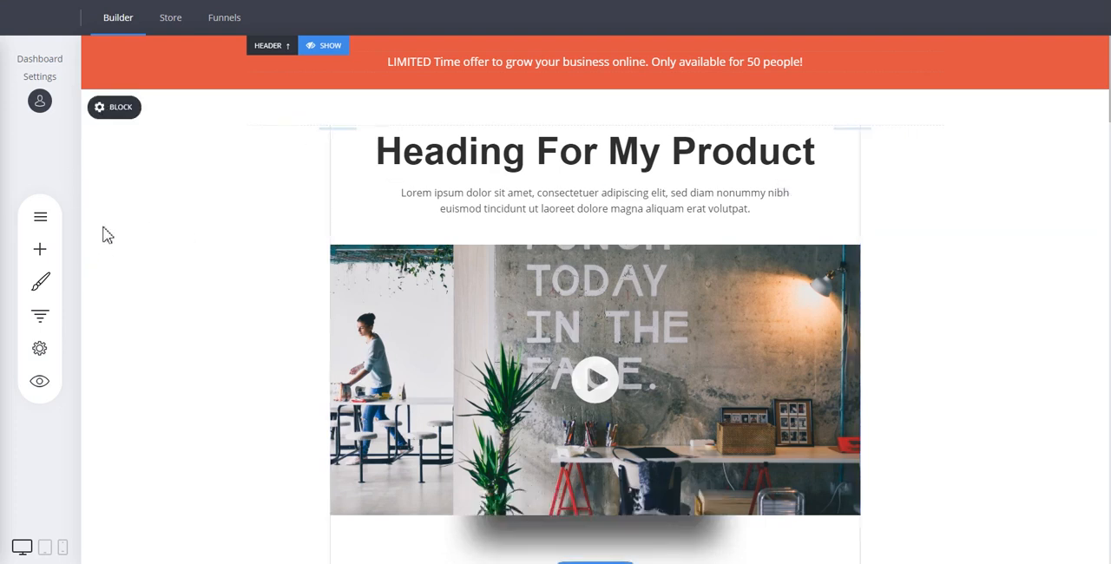
Start creating a new funnel from the My Funnels list.
click(45, 316)
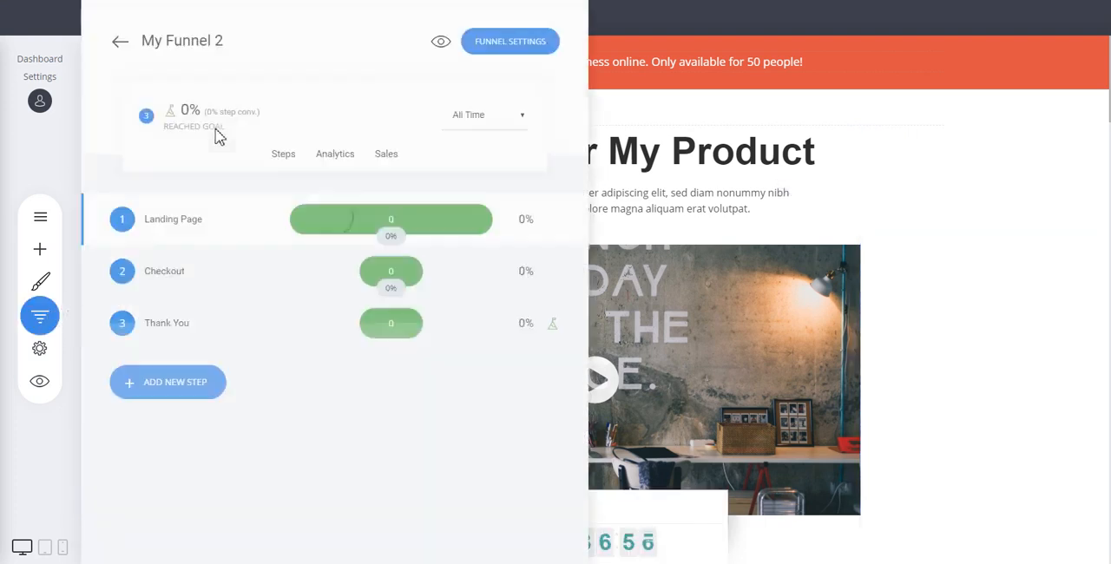
click(121, 41)
click(258, 93)
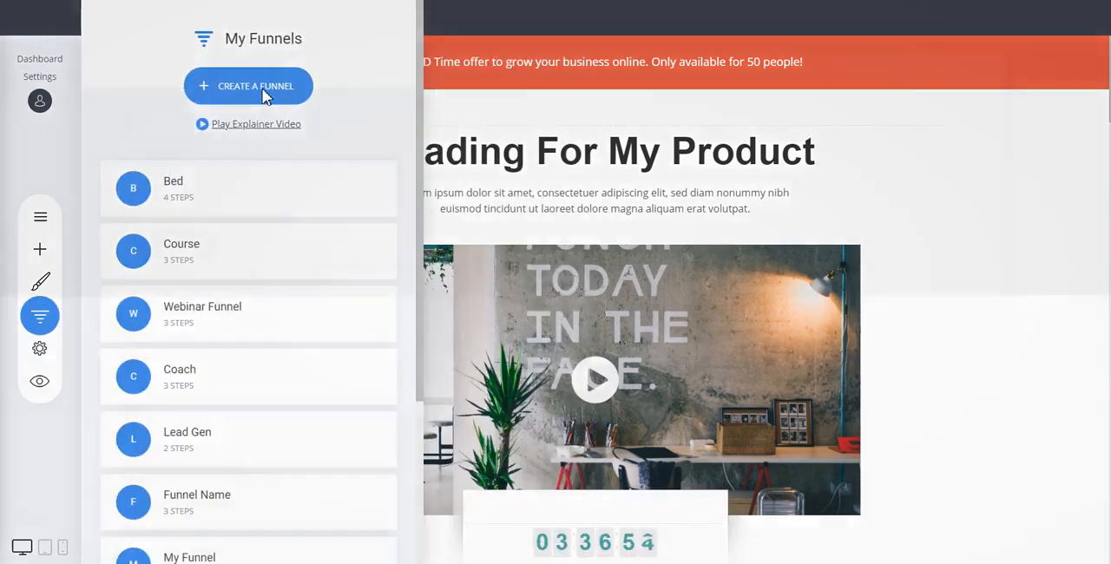